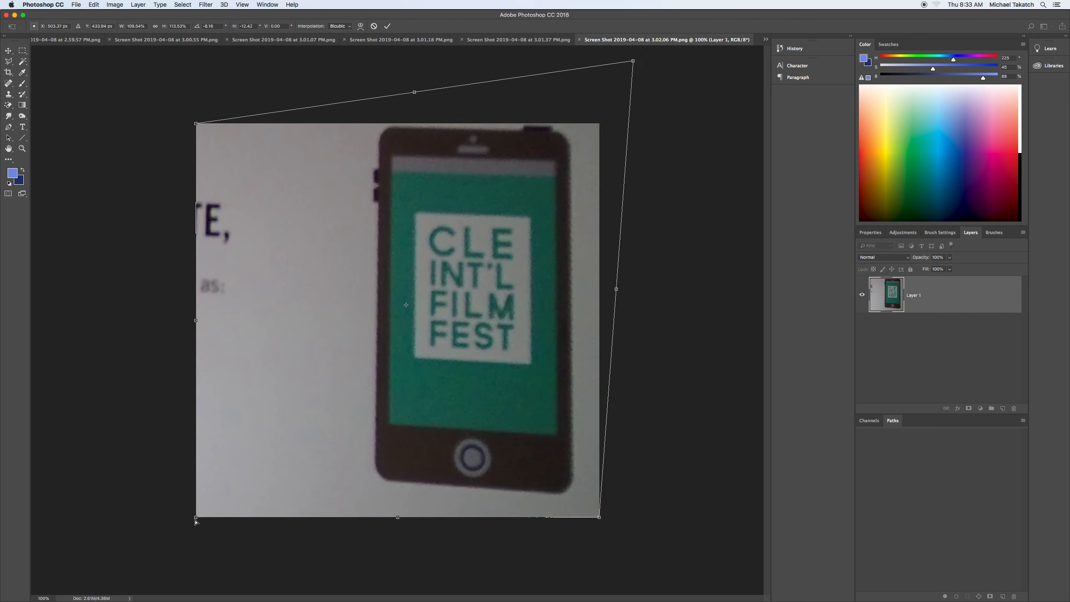
# Finish distorting the phone picture by pulling its lower-left corner down and outward, and apply the transform
pyautogui.moveTo(196, 518); pyautogui.dragTo(184, 545)
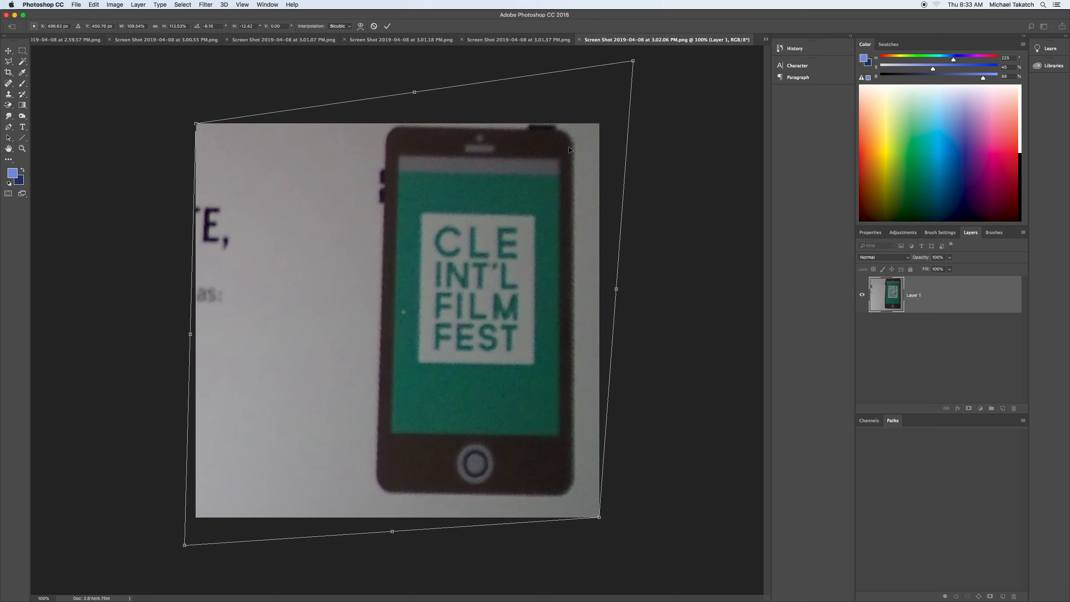
pyautogui.press('Return')
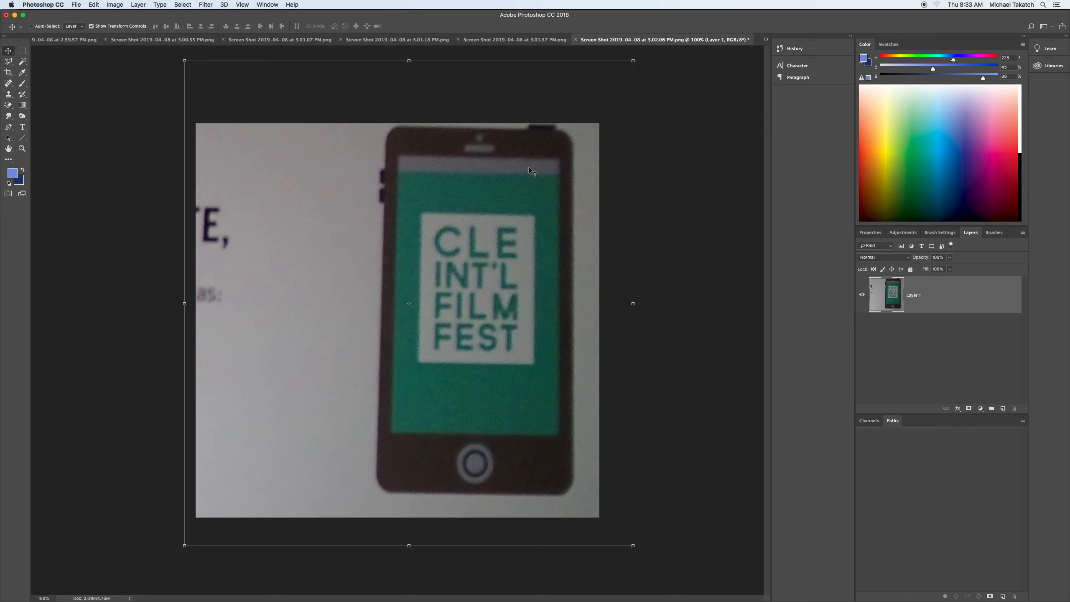
# Crop the phone picture closely around the phone, leaving a narrow margin on all sides
pyautogui.click(8, 72)
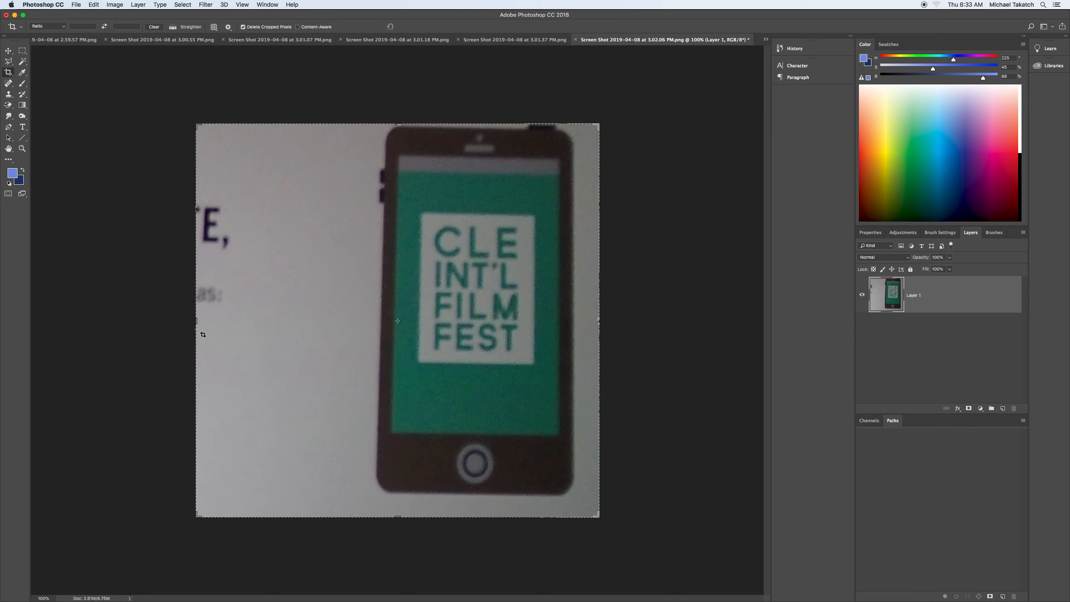
pyautogui.moveTo(194, 322); pyautogui.dragTo(281, 321)
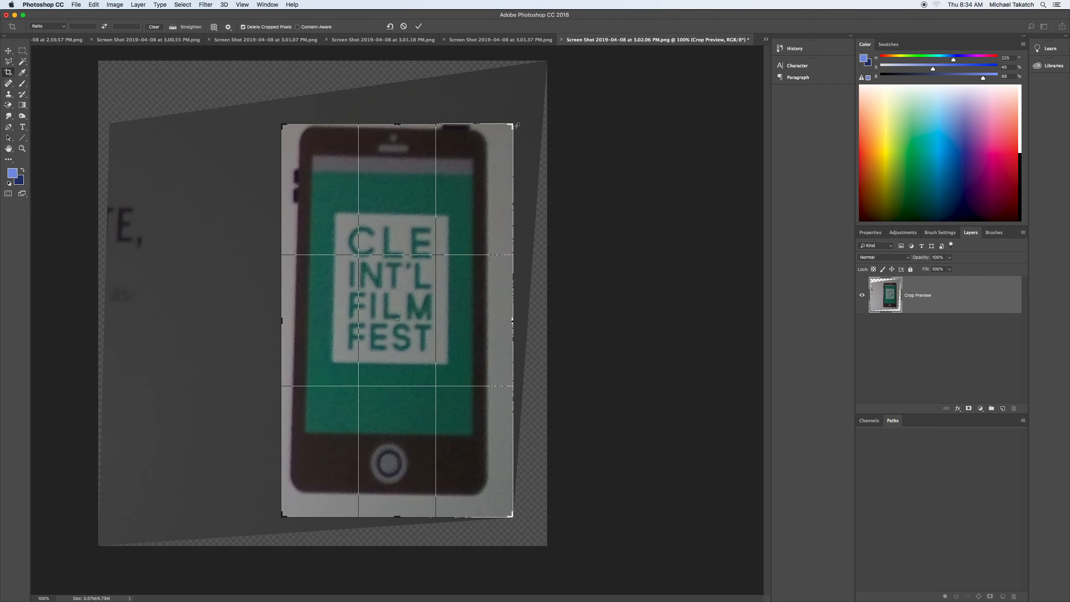
pyautogui.moveTo(452, 121); pyautogui.dragTo(453, 115)
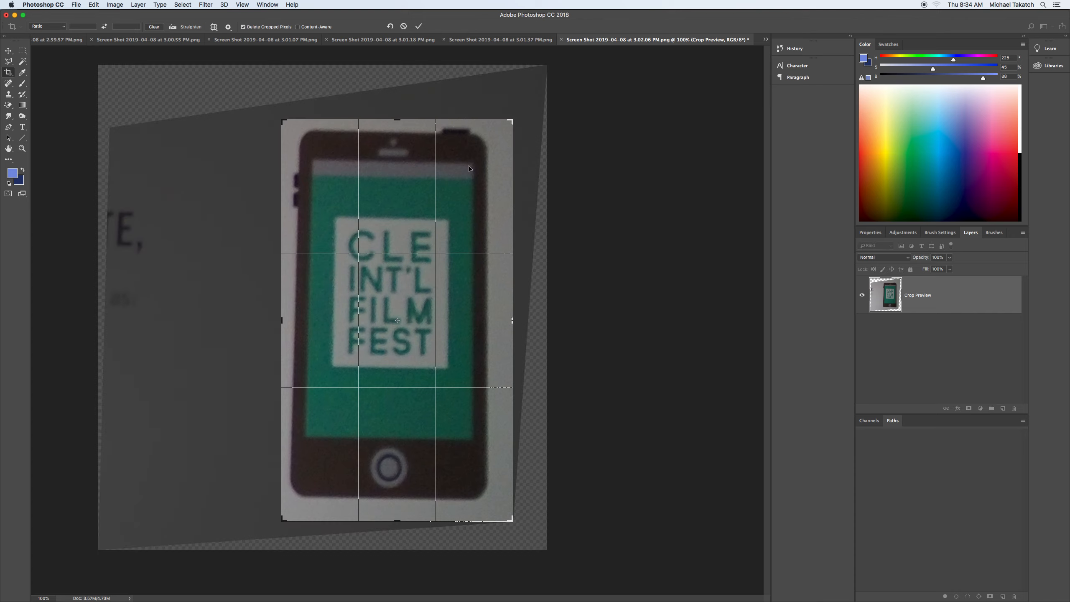
pyautogui.moveTo(515, 257); pyautogui.dragTo(501, 253)
pyautogui.moveTo(397, 523); pyautogui.dragTo(397, 510)
pyautogui.moveTo(511, 521); pyautogui.dragTo(518, 521)
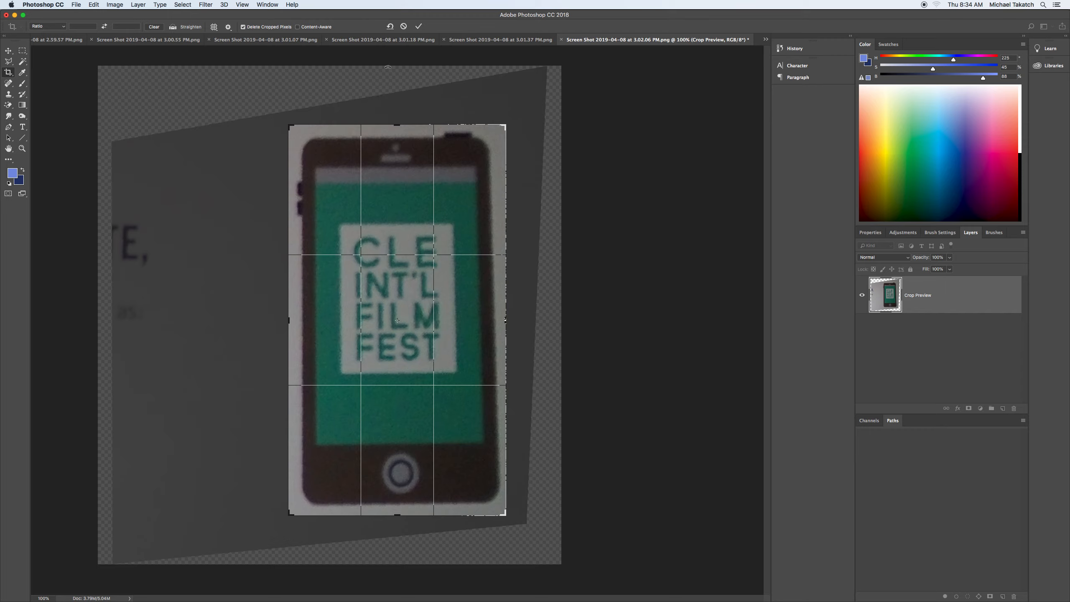
pyautogui.click(420, 27)
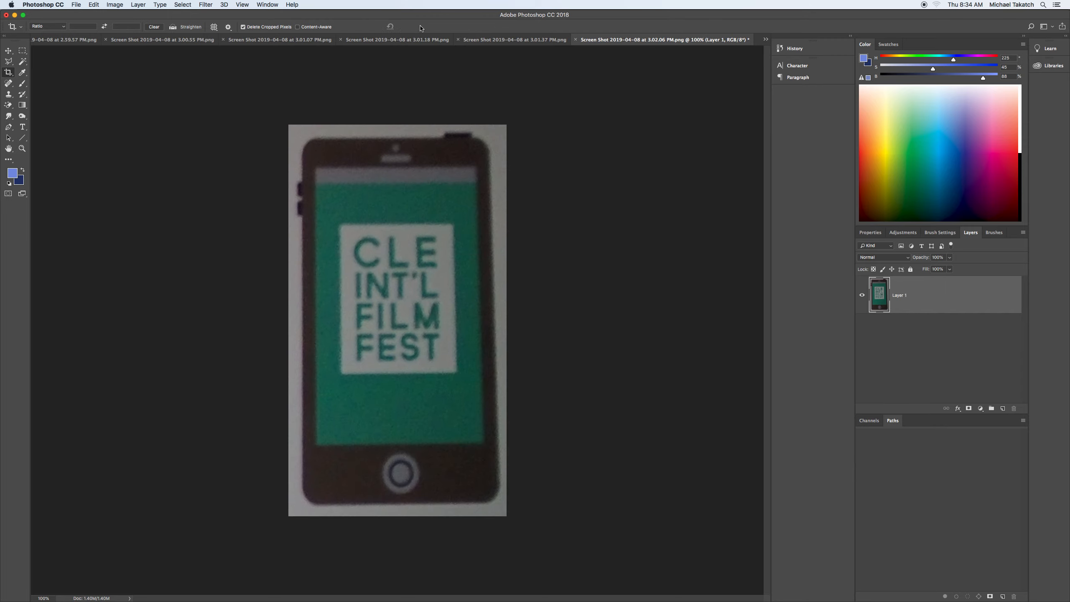
# Switch to the theater seat picture, Screen Shot 2019-04-08 at 3.01.37 PM.png, with the Move tool active
pyautogui.click(500, 41)
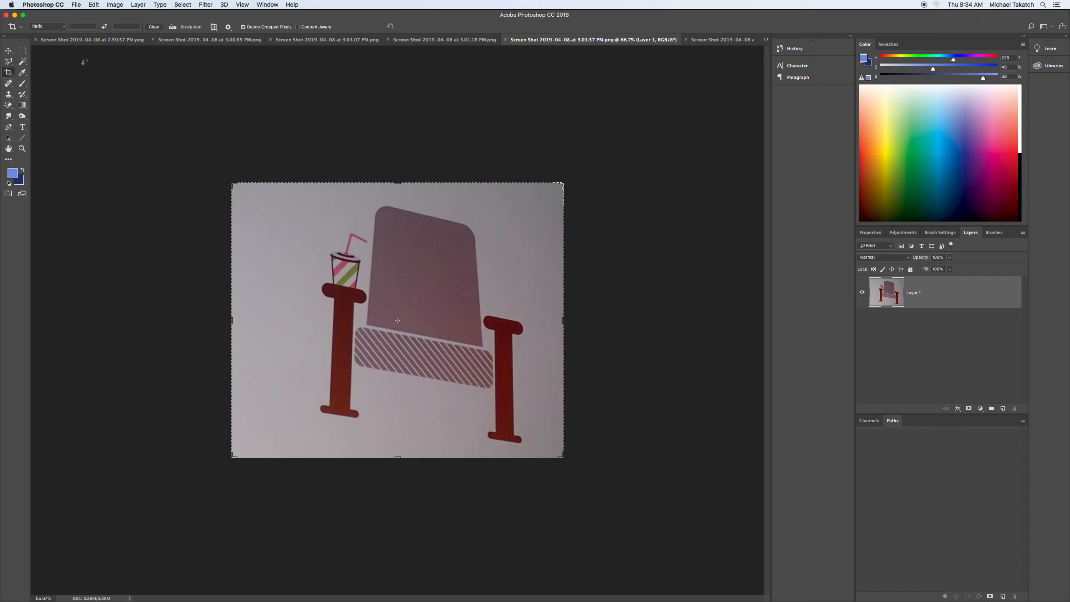
pyautogui.click(8, 50)
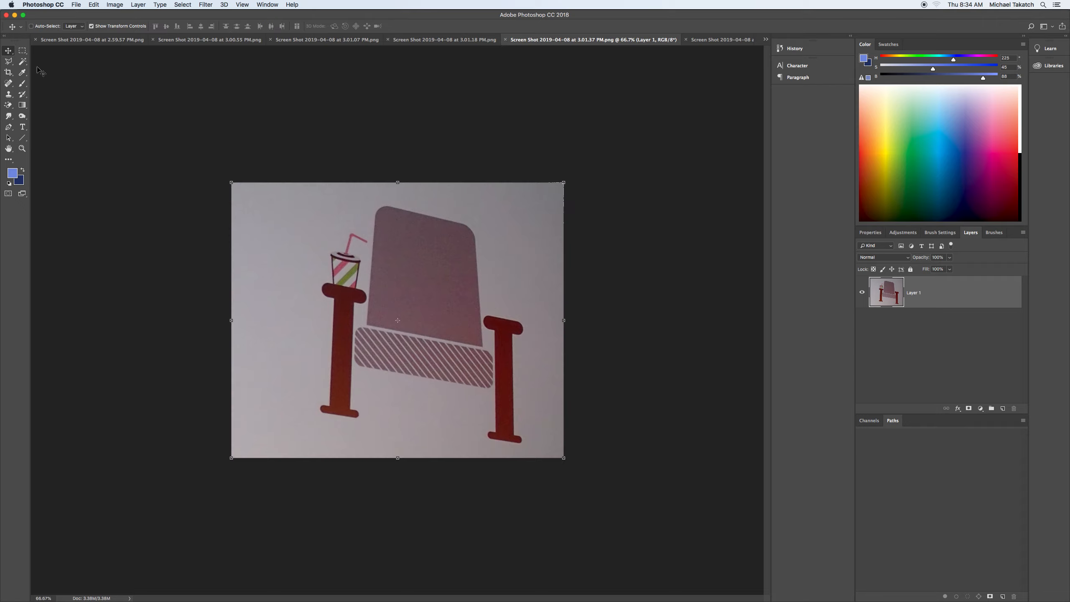
pyautogui.click(94, 4)
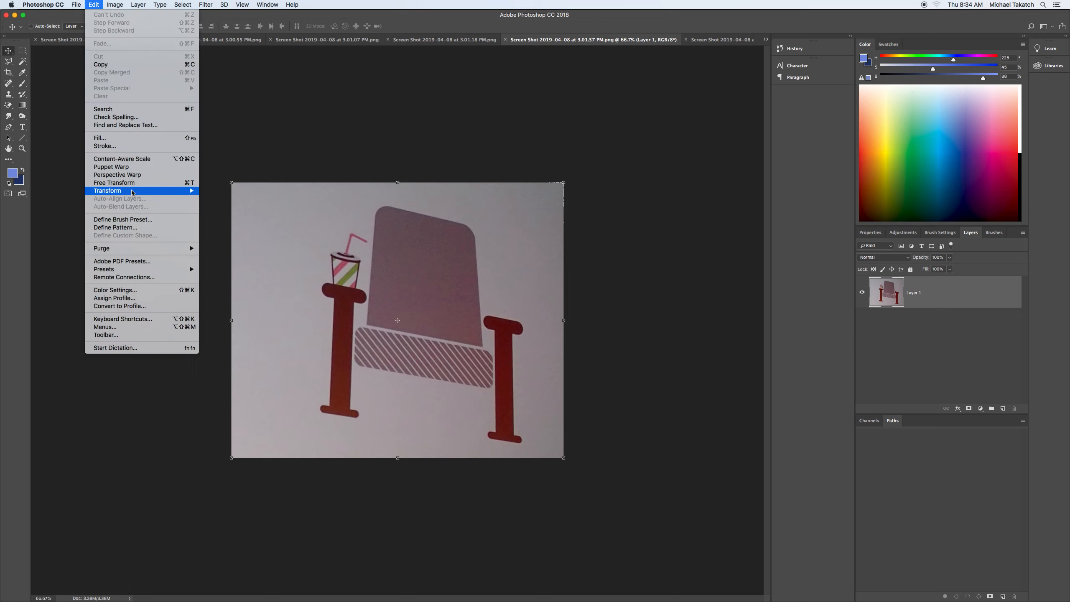
pyautogui.moveTo(190, 191)
pyautogui.click(216, 244)
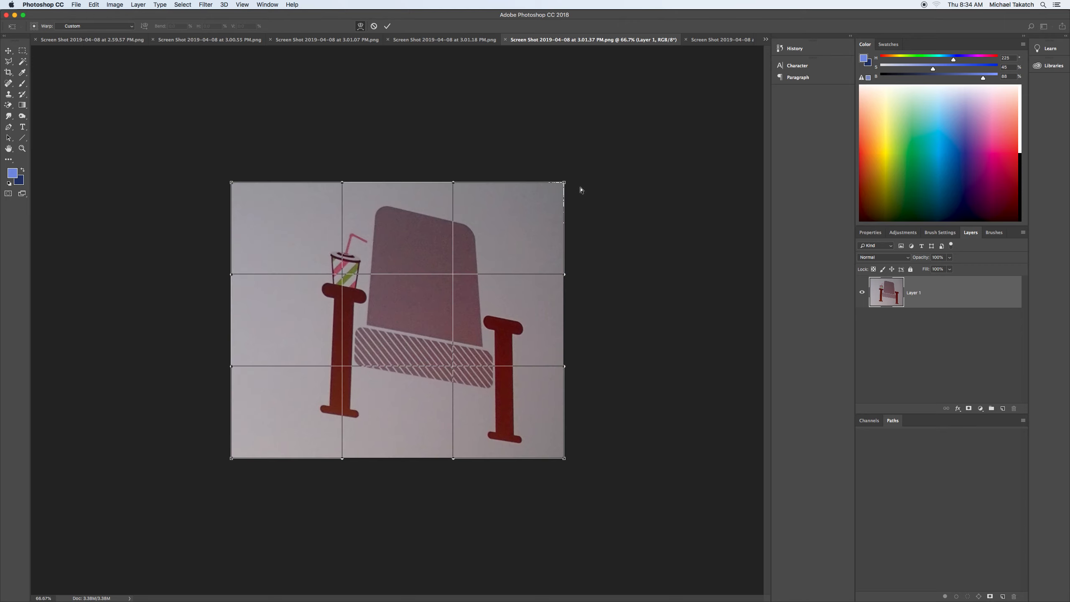
pyautogui.moveTo(565, 183); pyautogui.dragTo(573, 123)
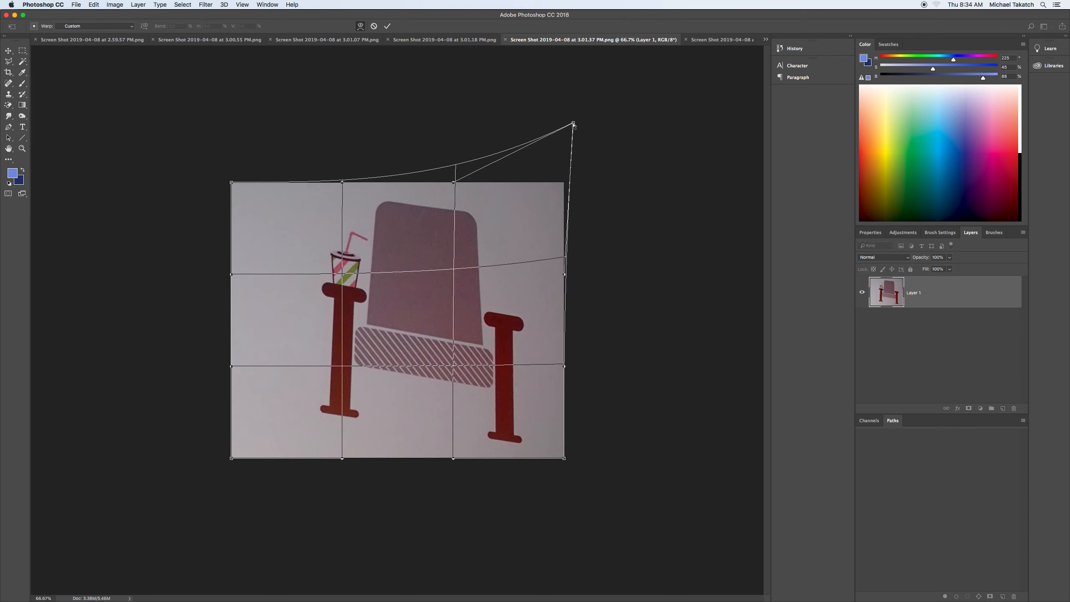
pyautogui.press('super+z')
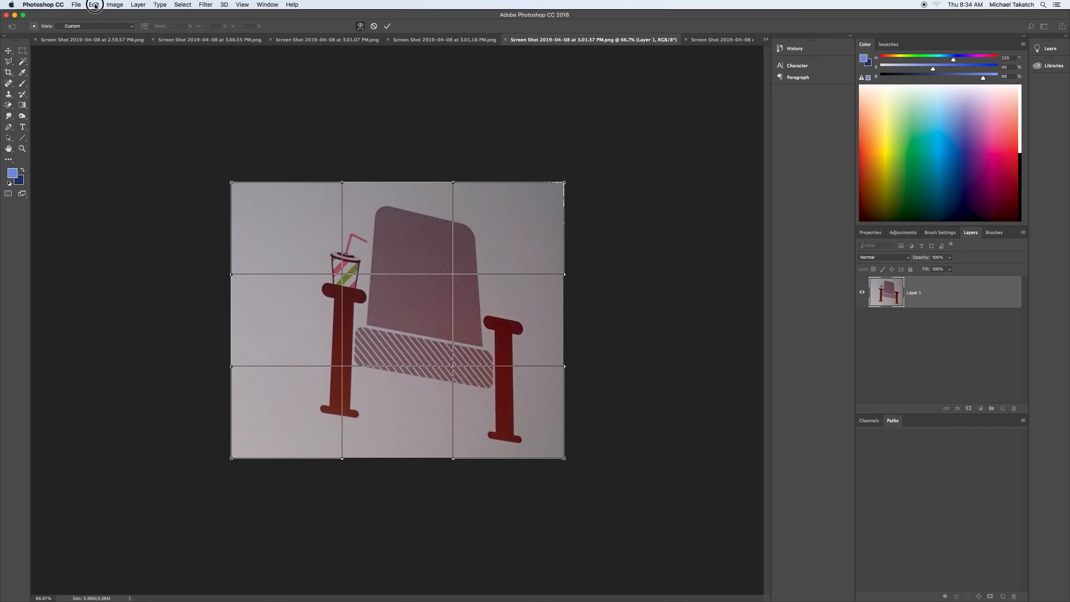
# Straighten the theater seat with a Distort transform, raising the layer's right corners and lowering its upper-left corner, and shift it down into the canvas
pyautogui.click(94, 5)
pyautogui.moveTo(156, 194)
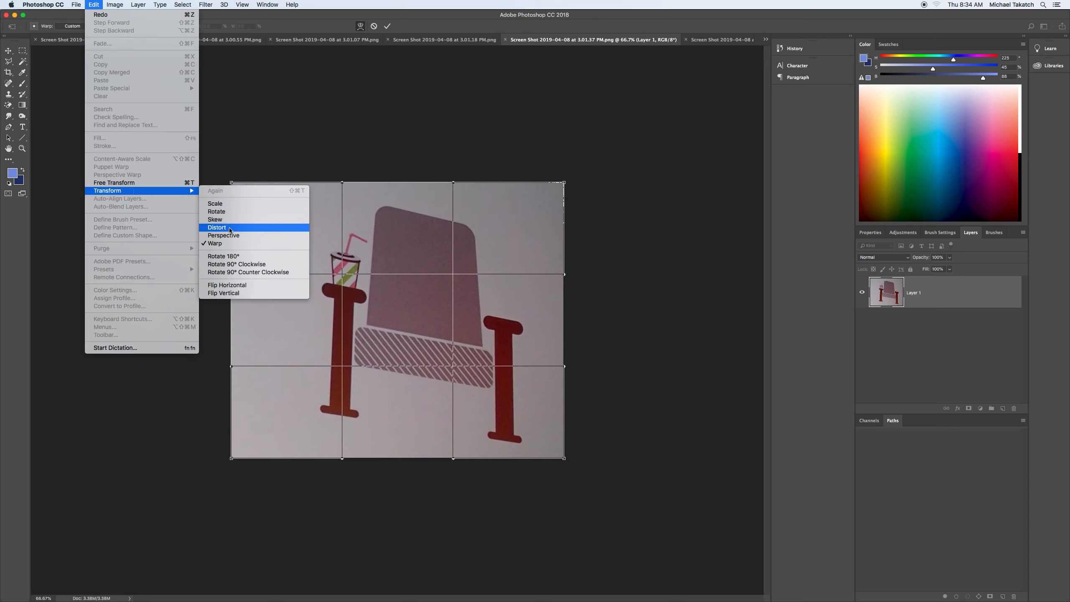
pyautogui.click(297, 235)
pyautogui.moveTo(565, 184); pyautogui.dragTo(565, 100)
pyautogui.moveTo(231, 183)
pyautogui.mouseDown()
pyautogui.moveTo(220, 211)
pyautogui.moveTo(225, 203)
pyautogui.mouseUp()
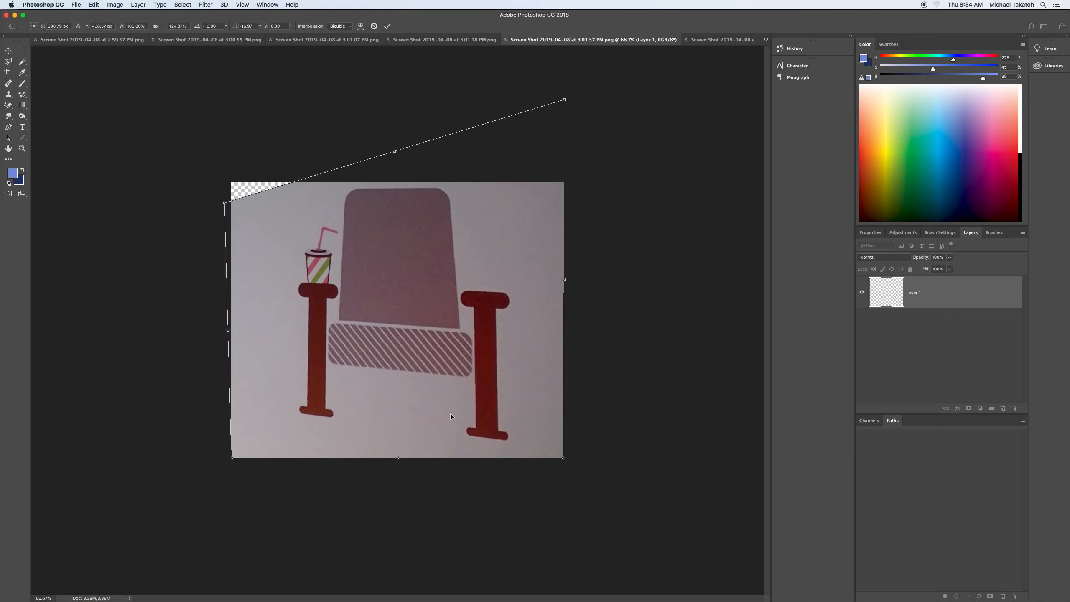
pyautogui.moveTo(566, 461); pyautogui.dragTo(559, 425)
pyautogui.moveTo(415, 267); pyautogui.dragTo(414, 289)
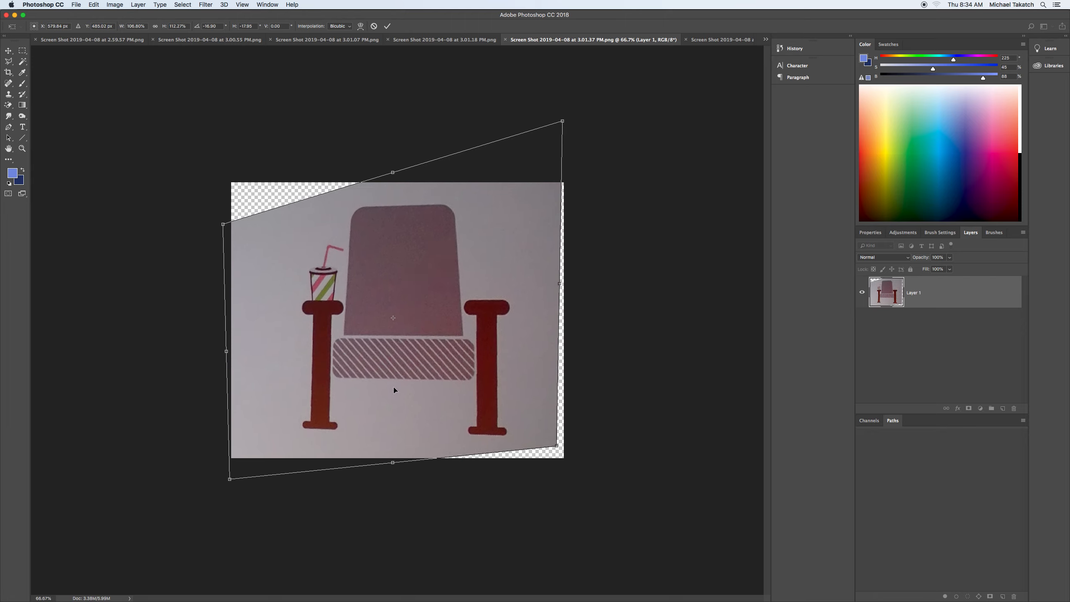
pyautogui.press('Return')
# Crop the theater seat picture closely around the seat, both armrests and the drink cup
pyautogui.press('c')
pyautogui.moveTo(230, 317); pyautogui.dragTo(258, 321)
pyautogui.moveTo(542, 186); pyautogui.dragTo(519, 192)
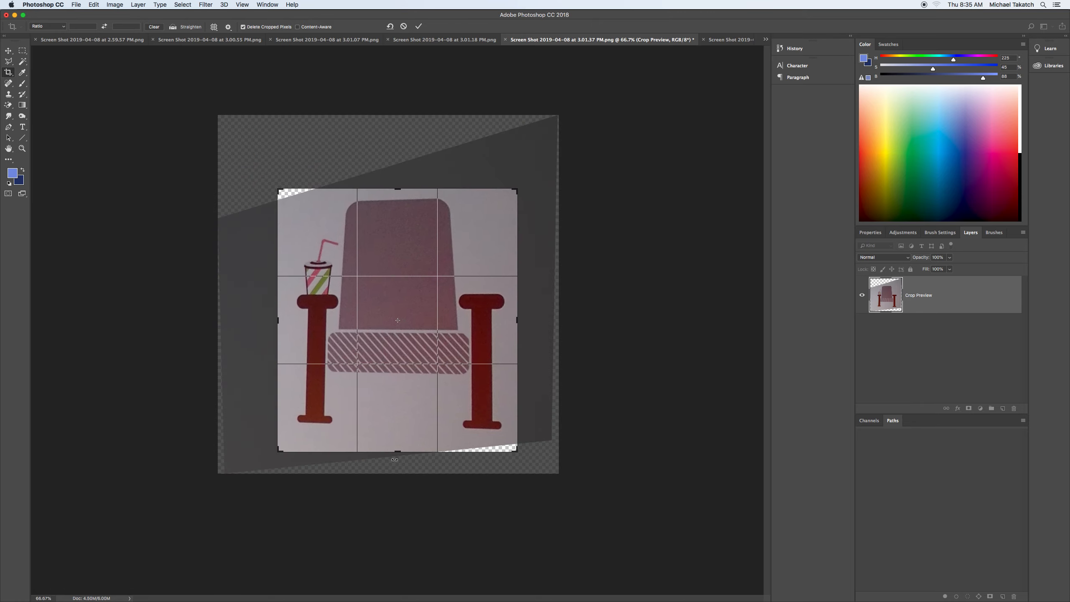
pyautogui.moveTo(398, 452); pyautogui.dragTo(399, 442)
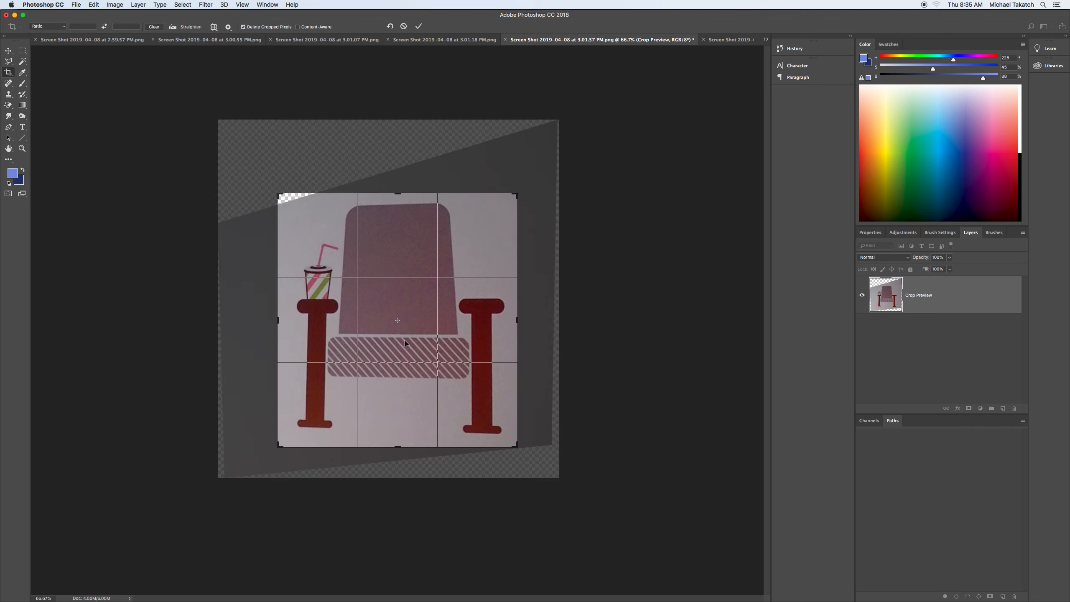
pyautogui.press('Return')
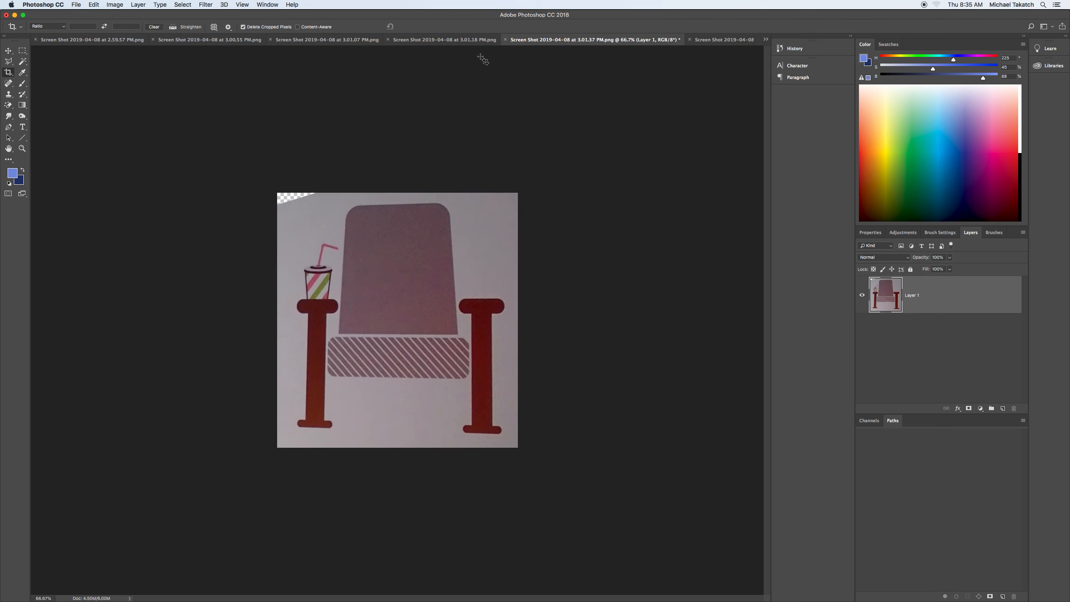
# Level the row of seats in Screen Shot 2019-04-08 at 3.01.18 PM.png with a Distort transform that raises the layer's right corners
pyautogui.click(450, 40)
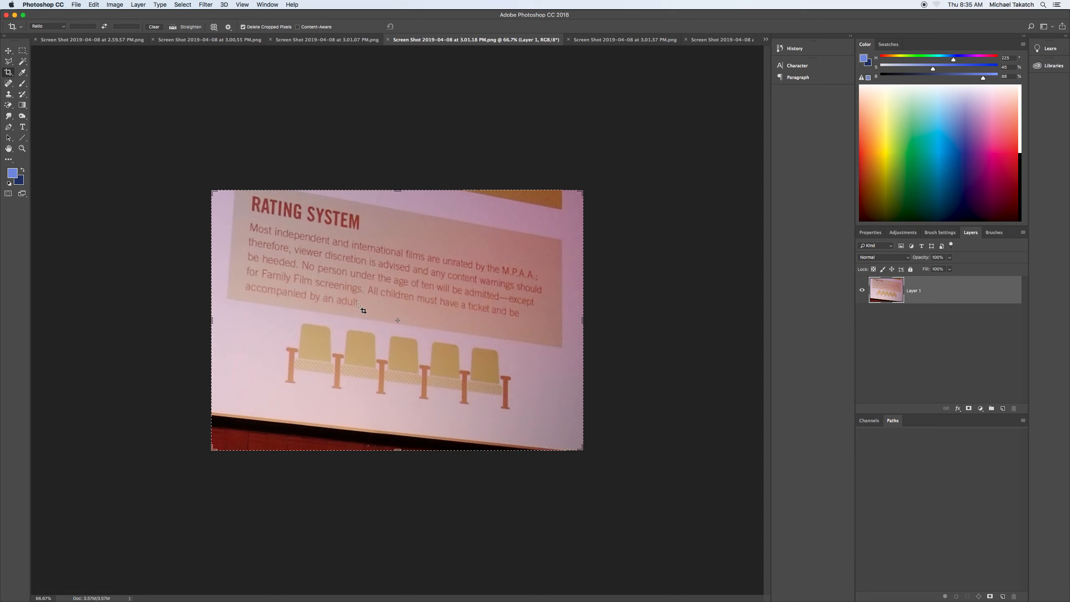
pyautogui.click(9, 50)
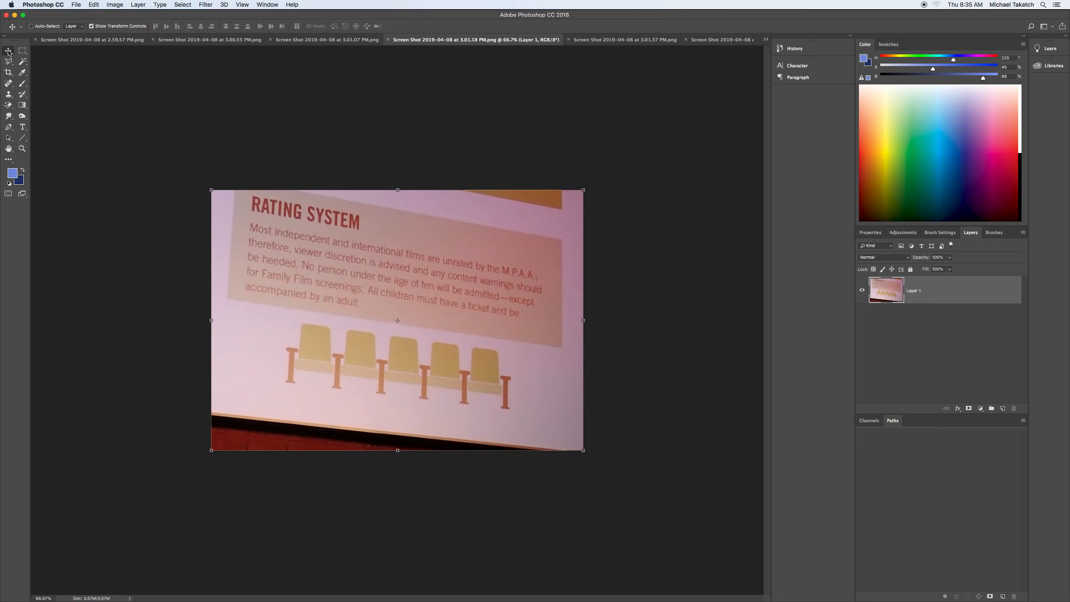
pyautogui.click(93, 4)
pyautogui.moveTo(126, 190)
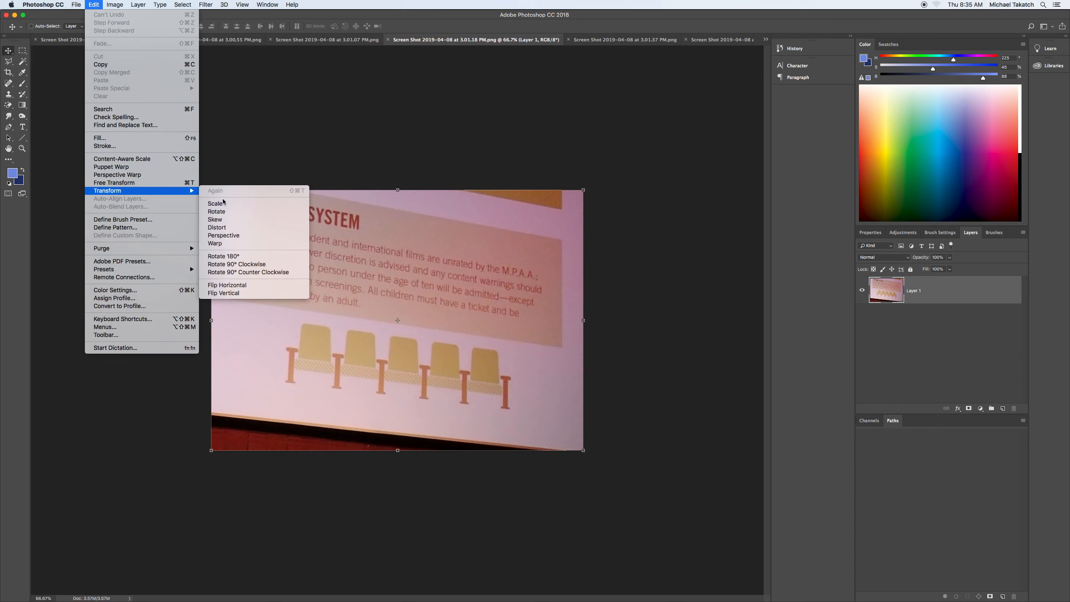
pyautogui.click(233, 227)
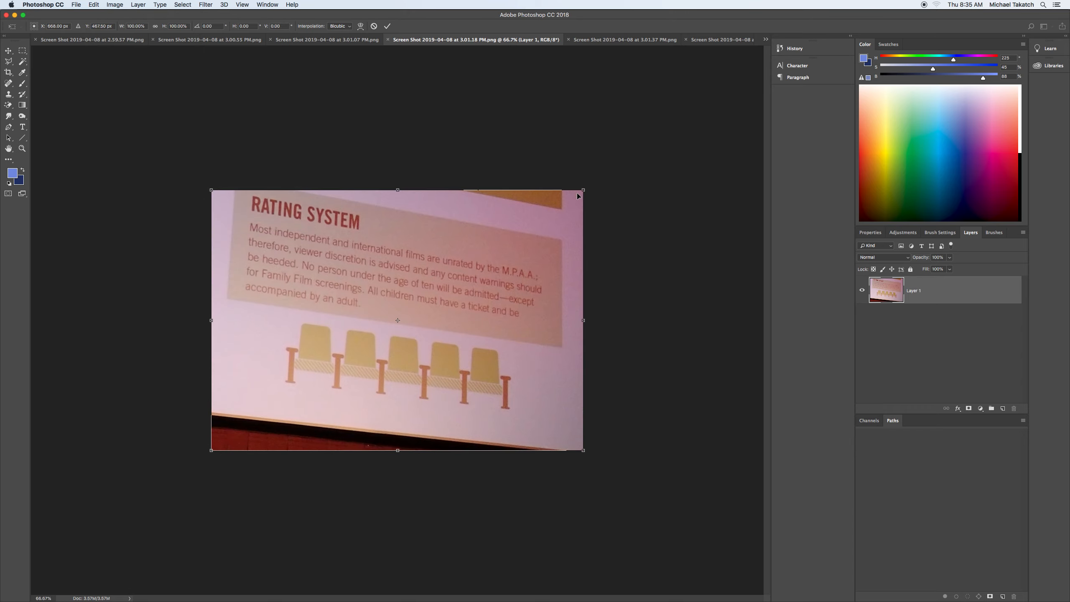
pyautogui.moveTo(584, 191); pyautogui.dragTo(575, 124)
pyautogui.moveTo(584, 452); pyautogui.dragTo(587, 416)
pyautogui.press('Return')
# Crop the picture to just the row of five seats, cutting off the Rating System text and the dark lower edge
pyautogui.press('c')
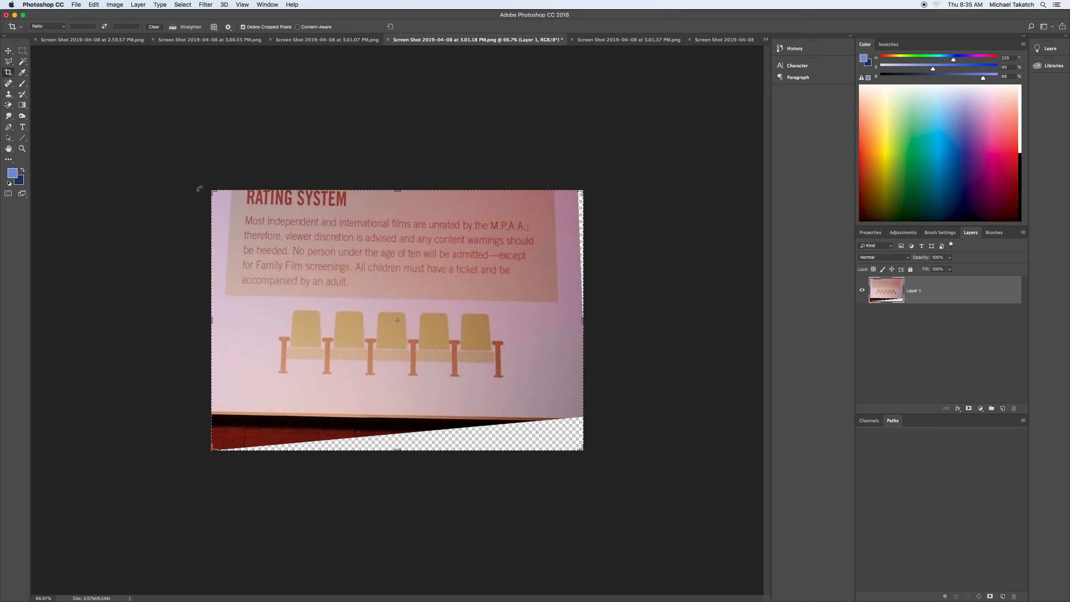
pyautogui.moveTo(213, 191); pyautogui.dragTo(243, 249)
pyautogui.moveTo(554, 395); pyautogui.dragTo(517, 362)
pyautogui.press('Return')
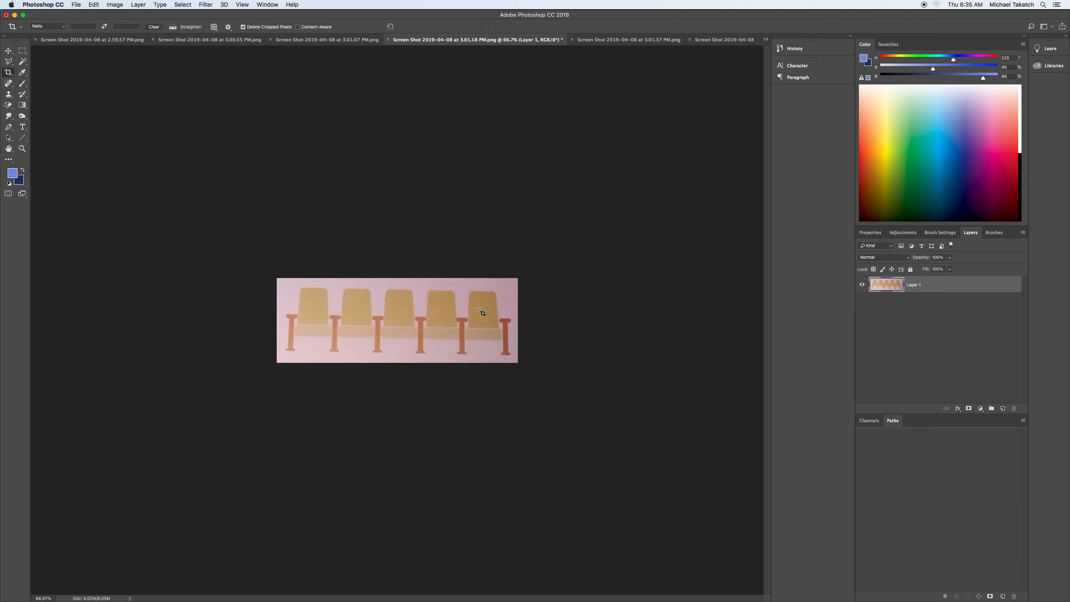
# Scale the trash can layer in Screen Shot 2019-04-08 at 3.01.07 PM.png down to about 97% in width and height
pyautogui.click(285, 39)
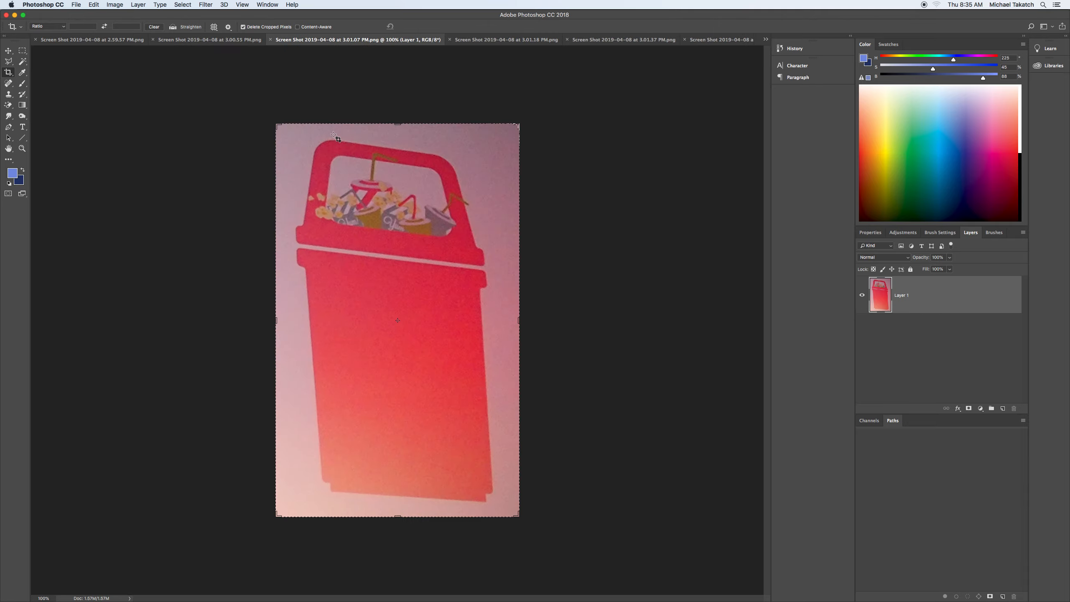
pyautogui.press('v')
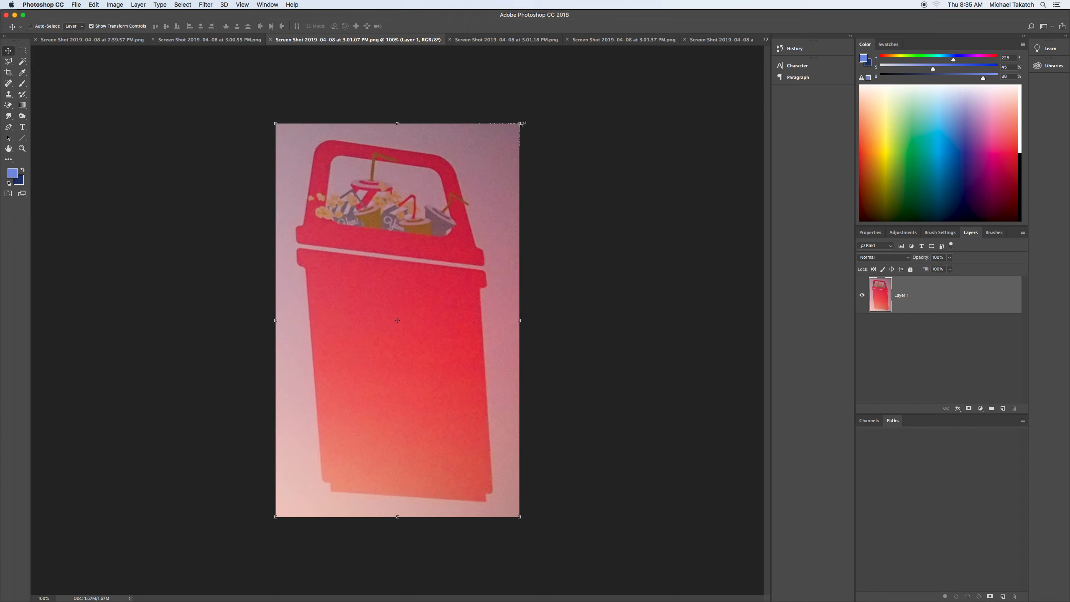
pyautogui.moveTo(520, 321); pyautogui.dragTo(514, 321)
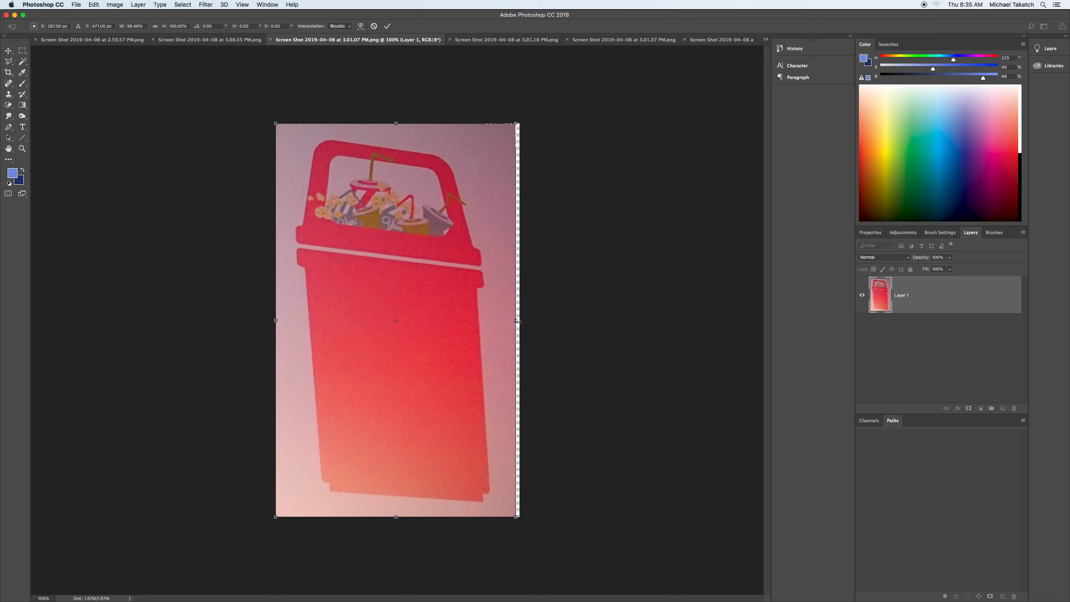
pyautogui.moveTo(517, 125)
pyautogui.mouseDown()
pyautogui.moveTo(518, 103)
pyautogui.moveTo(513, 138)
pyautogui.mouseUp()
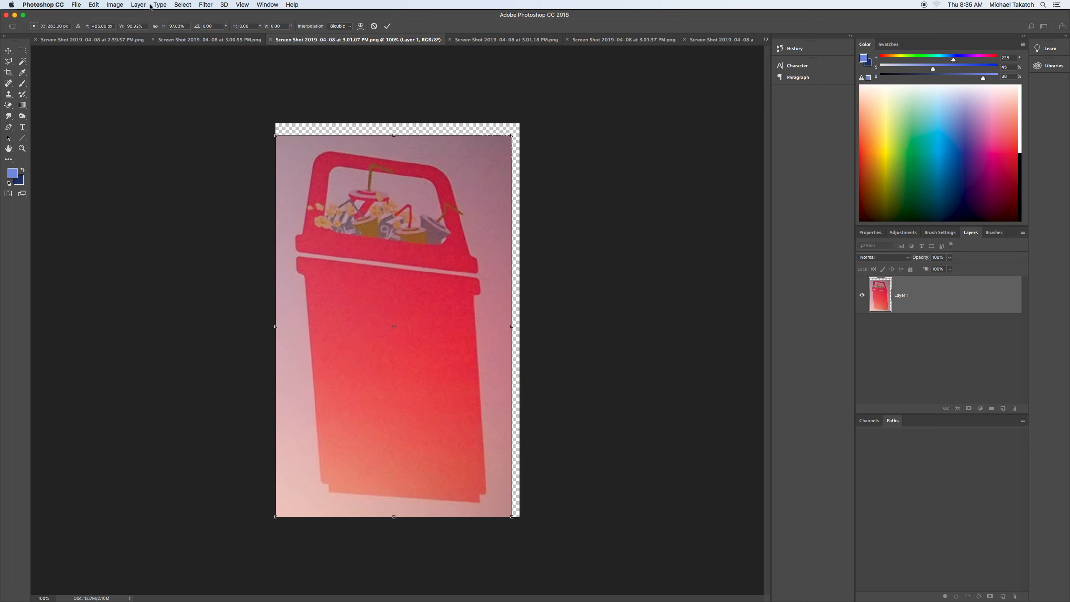
# Skew the trash can layer by raising its right side until the lid is level, and apply the transform
pyautogui.click(99, 5)
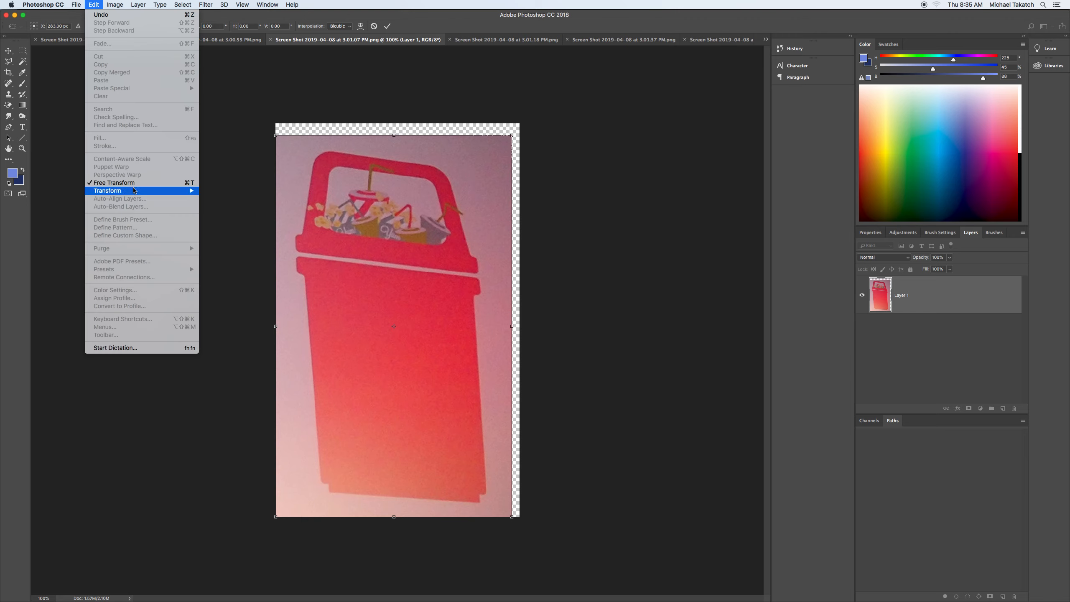
pyautogui.moveTo(134, 191)
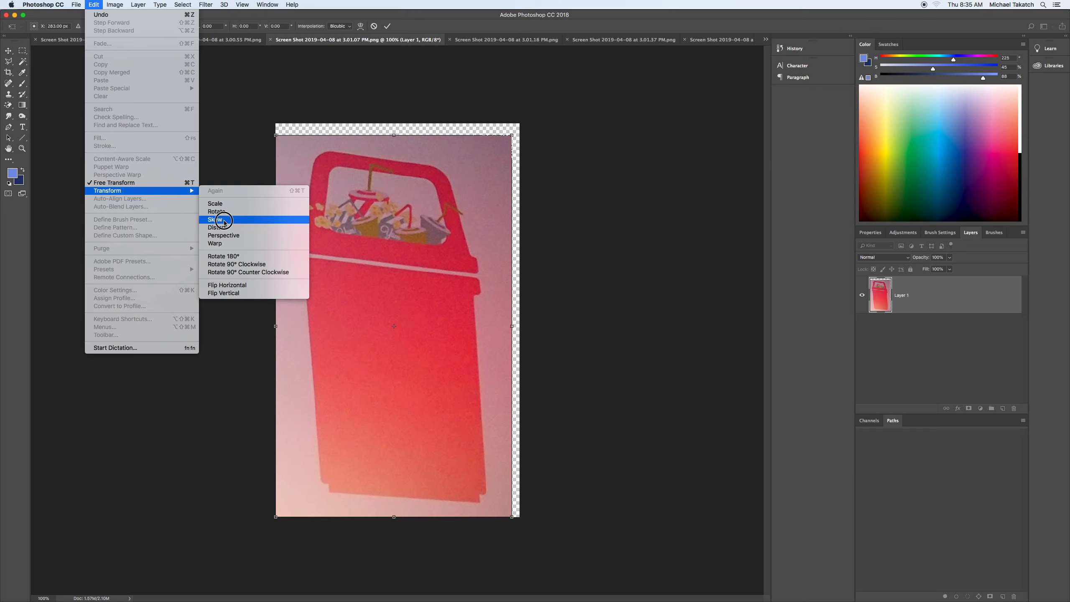
pyautogui.click(216, 211)
pyautogui.moveTo(513, 331); pyautogui.dragTo(508, 295)
pyautogui.press('Return')
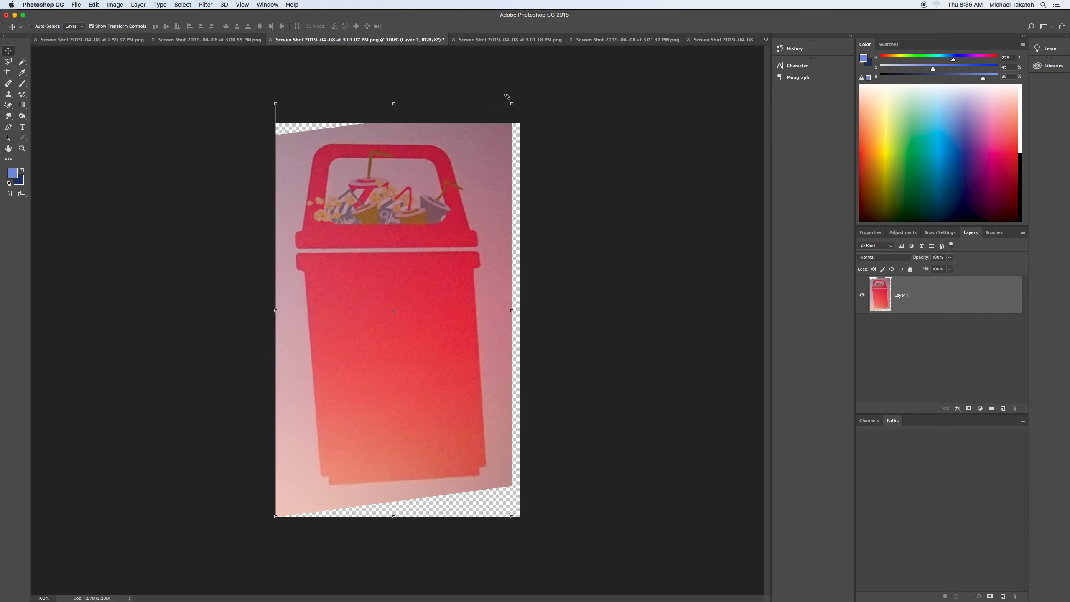
pyautogui.press('c')
pyautogui.moveTo(519, 122)
pyautogui.mouseDown()
pyautogui.moveTo(530, 113)
pyautogui.moveTo(504, 134)
pyautogui.mouseUp()
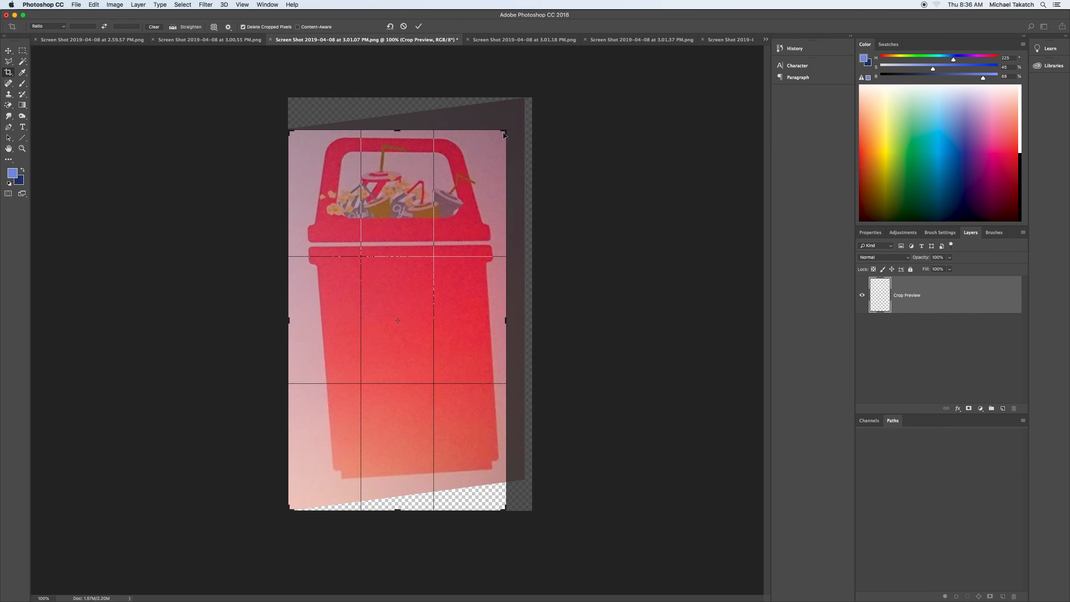
pyautogui.moveTo(287, 513); pyautogui.dragTo(297, 497)
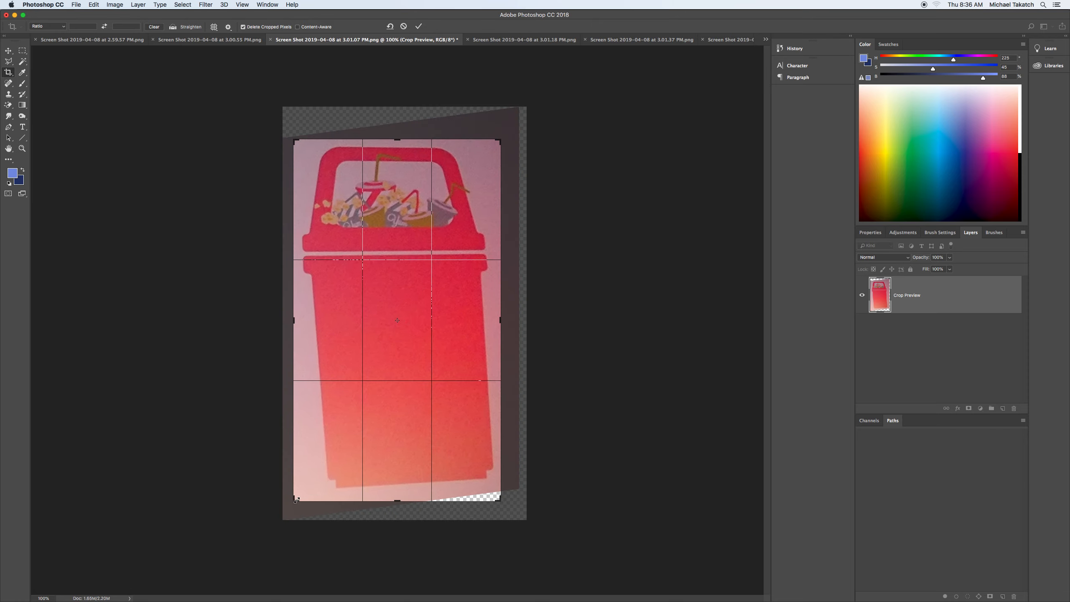
pyautogui.press('Return')
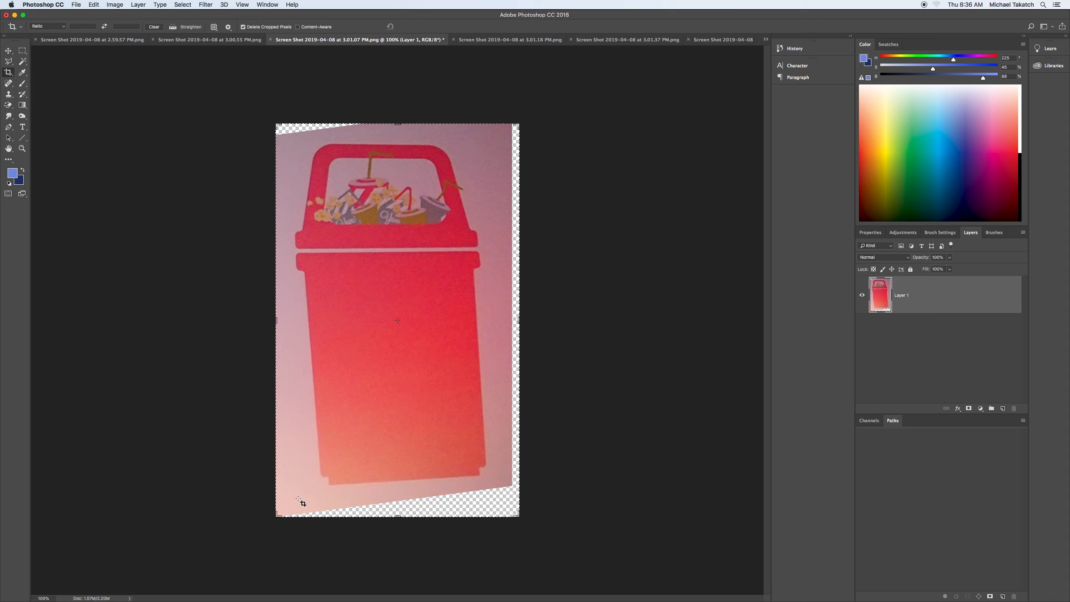
# Undo the skew and level the trash can with a Distort transform that raises its right side and moves the lower corners up and left
pyautogui.press('super+z')
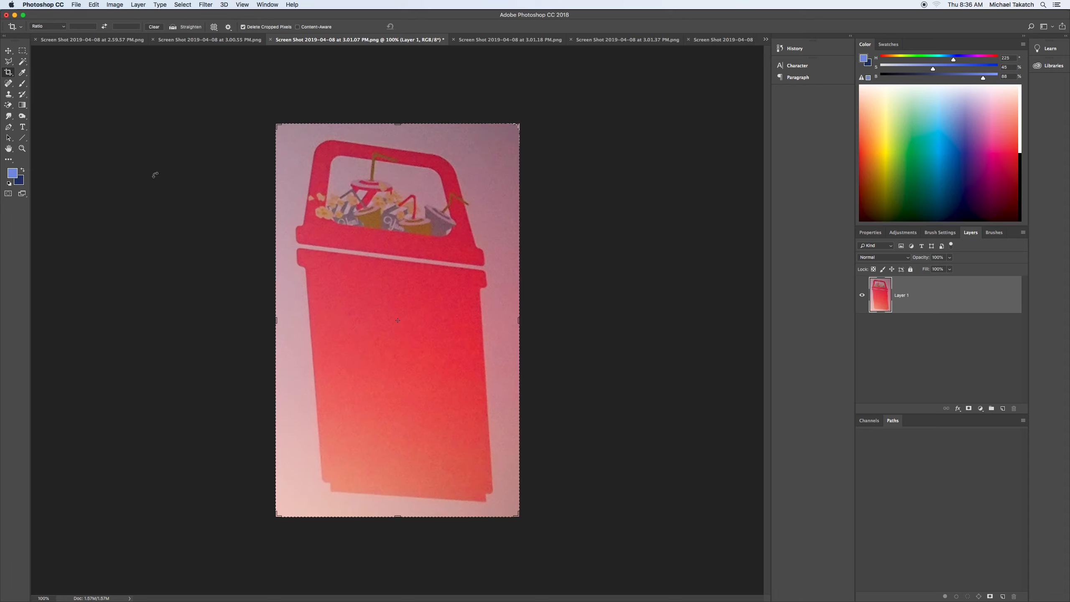
pyautogui.click(7, 50)
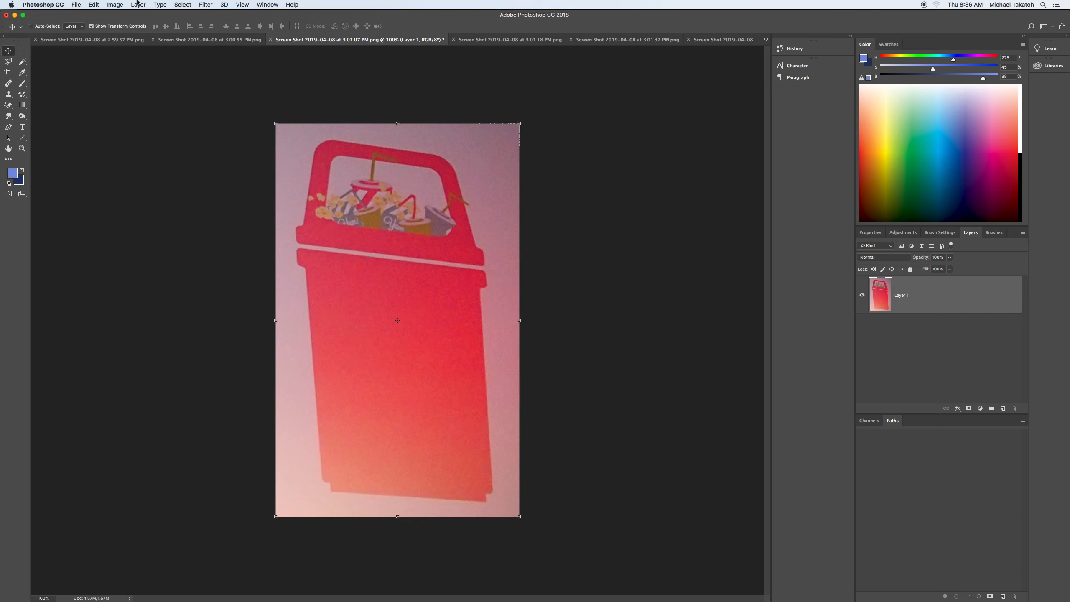
pyautogui.click(90, 5)
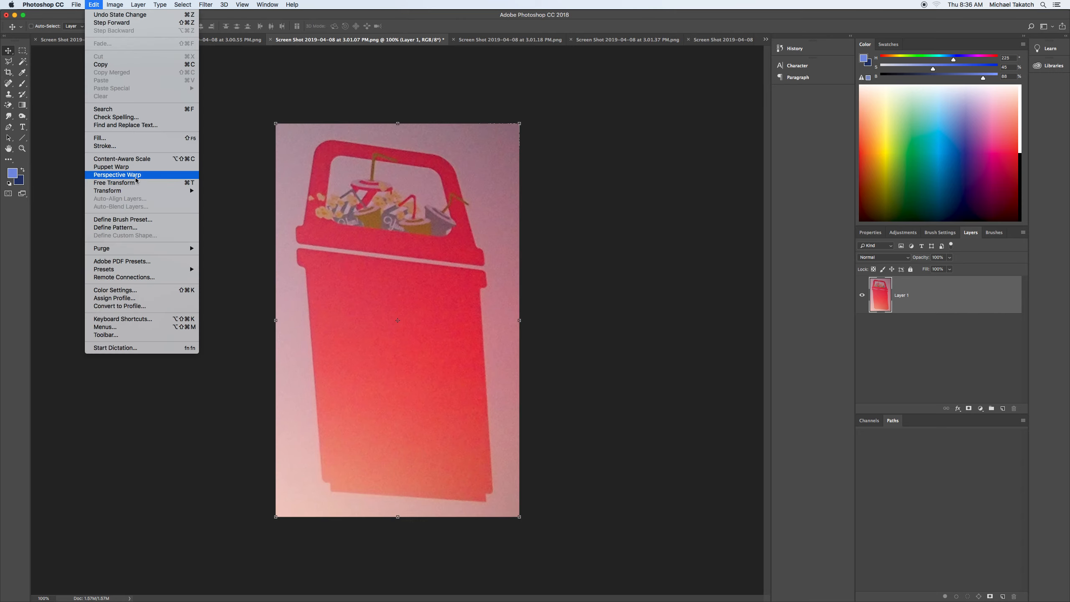
pyautogui.moveTo(190, 194)
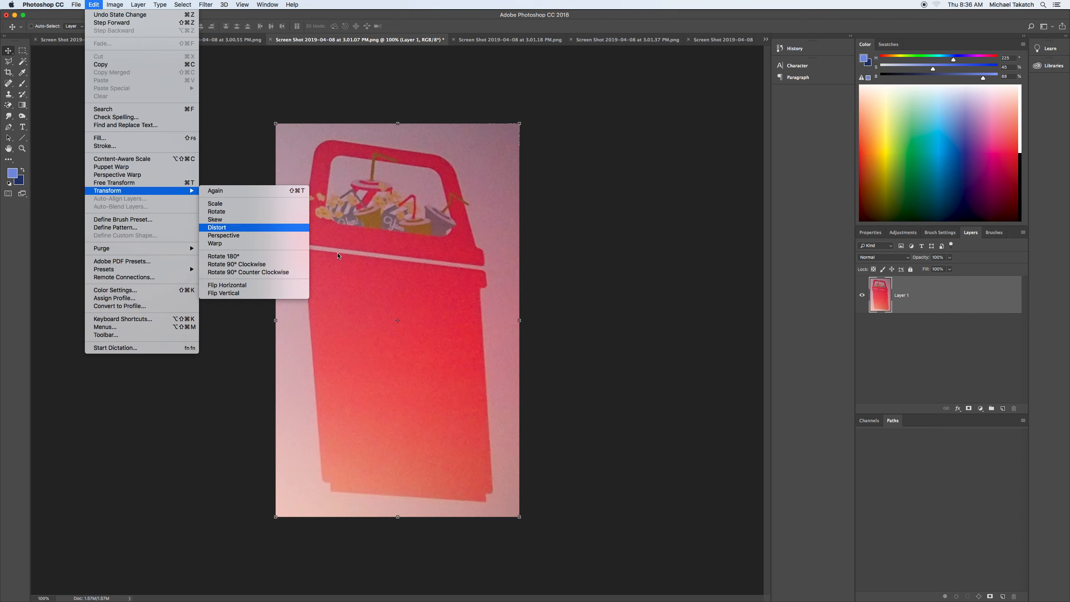
pyautogui.click(265, 228)
pyautogui.moveTo(520, 322); pyautogui.dragTo(521, 293)
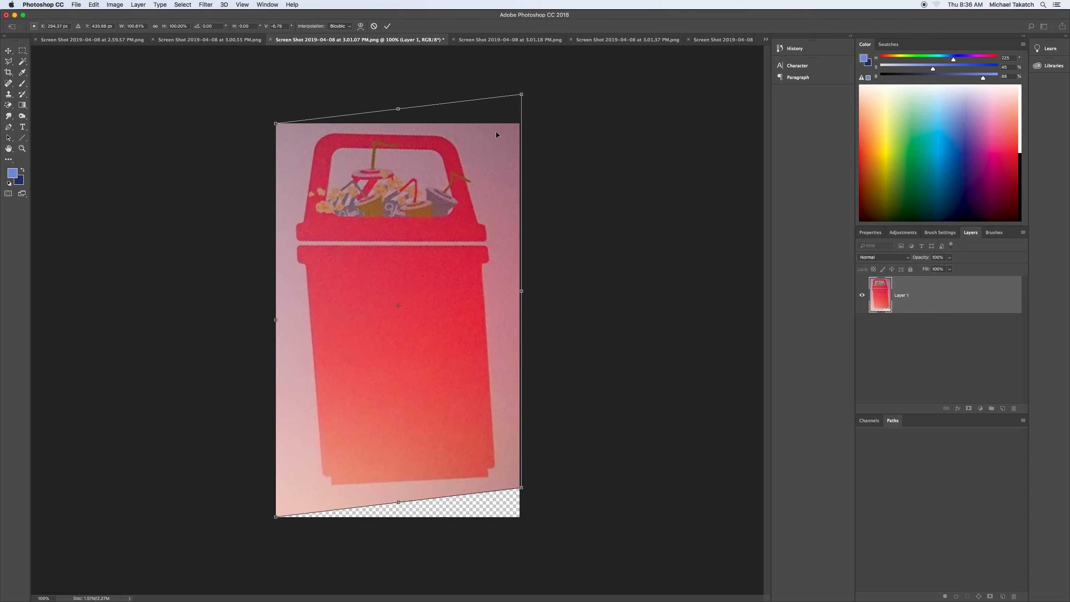
pyautogui.moveTo(522, 95)
pyautogui.mouseDown()
pyautogui.moveTo(510, 97)
pyautogui.moveTo(539, 86)
pyautogui.mouseUp()
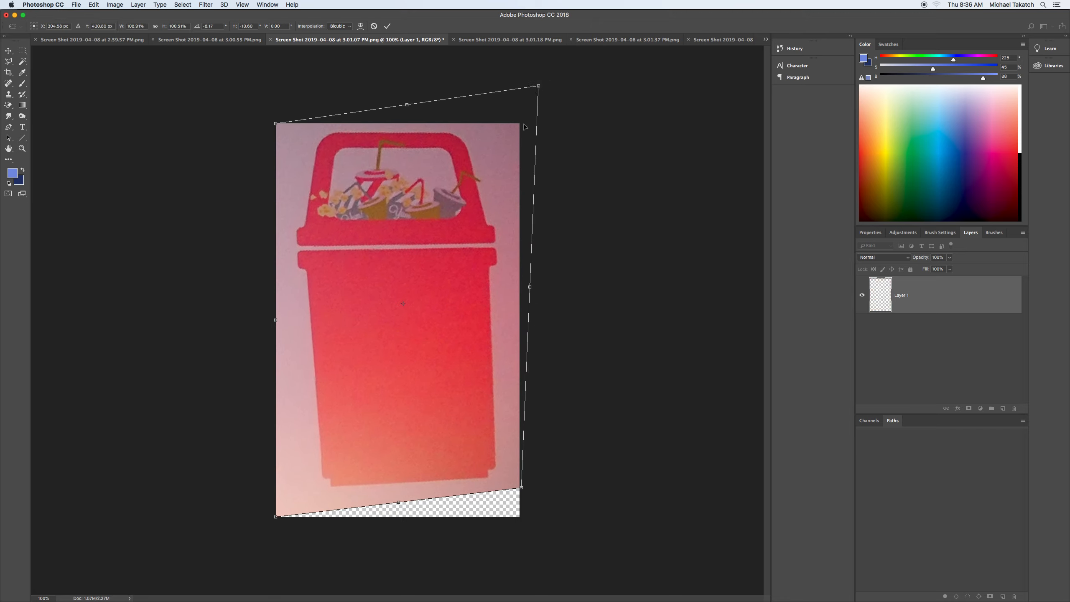
pyautogui.moveTo(276, 518); pyautogui.dragTo(263, 506)
pyautogui.moveTo(522, 488); pyautogui.dragTo(513, 483)
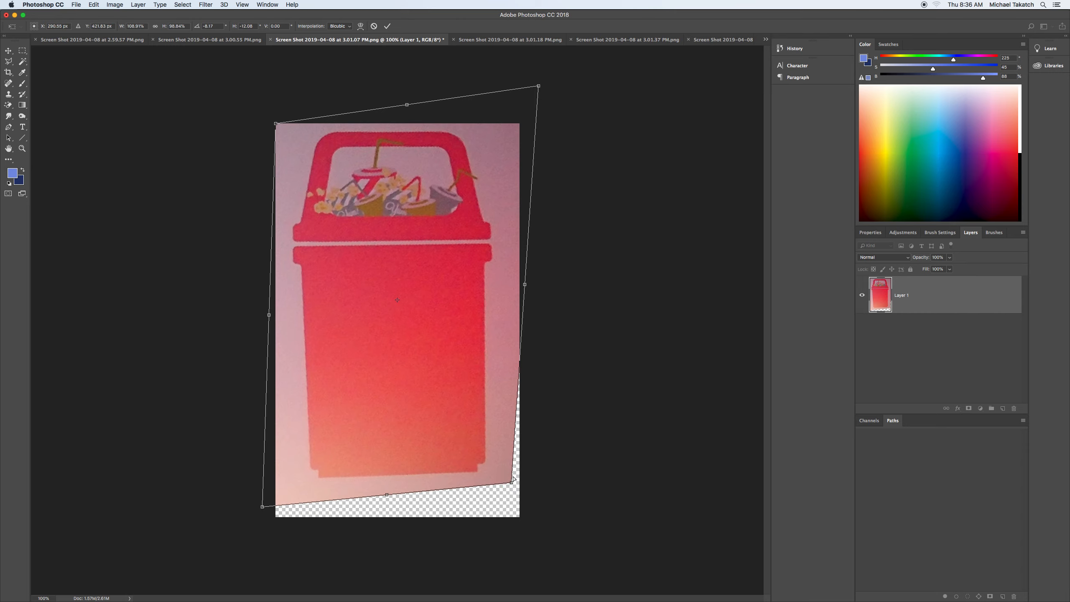
pyautogui.press('Return')
# Crop the trash can picture closely around the can, cutting off the transparent lower and right edges
pyautogui.press('c')
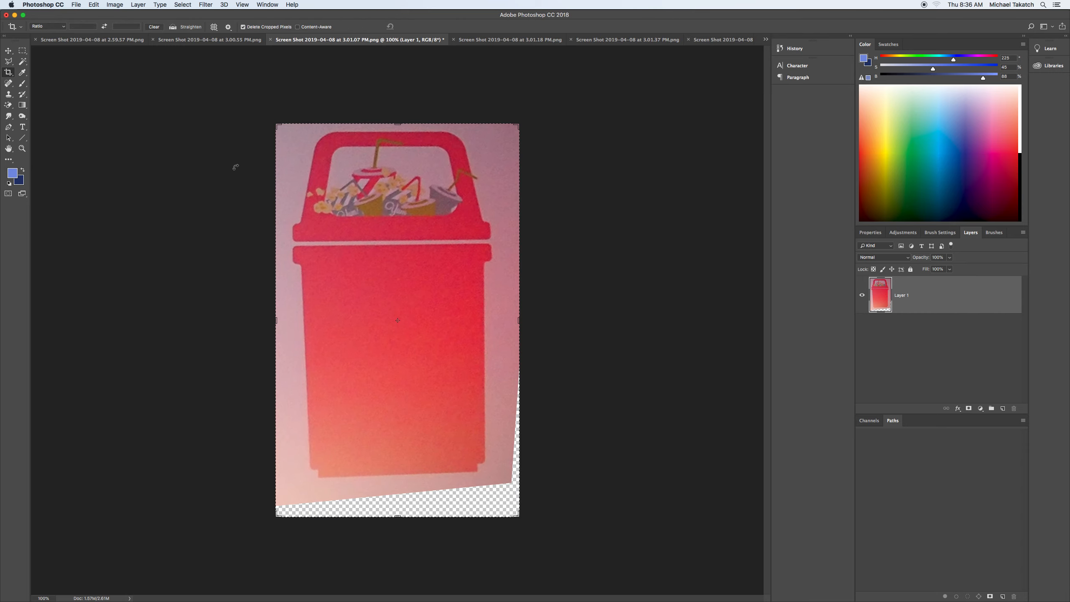
pyautogui.moveTo(520, 515); pyautogui.dragTo(509, 500)
pyautogui.moveTo(287, 140); pyautogui.dragTo(291, 143)
pyautogui.press('Return')
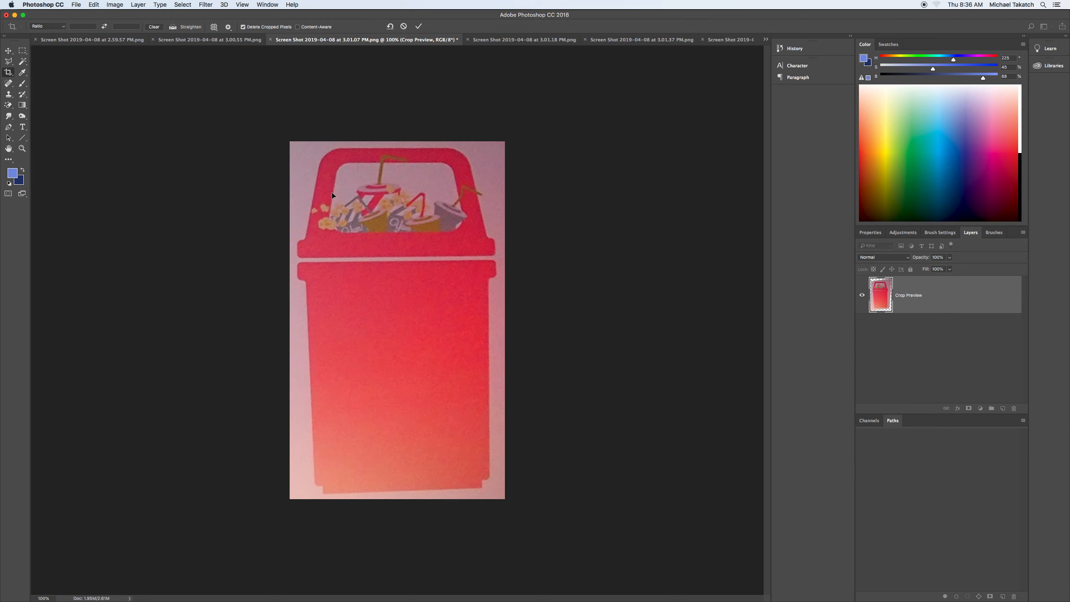
# Distort the car layer in Screen Shot 2019-04-08 at 2.59.57 PM.png, moving its upper-left corner outward and its upper-right corner down and inward
pyautogui.click(213, 42)
pyautogui.click(119, 42)
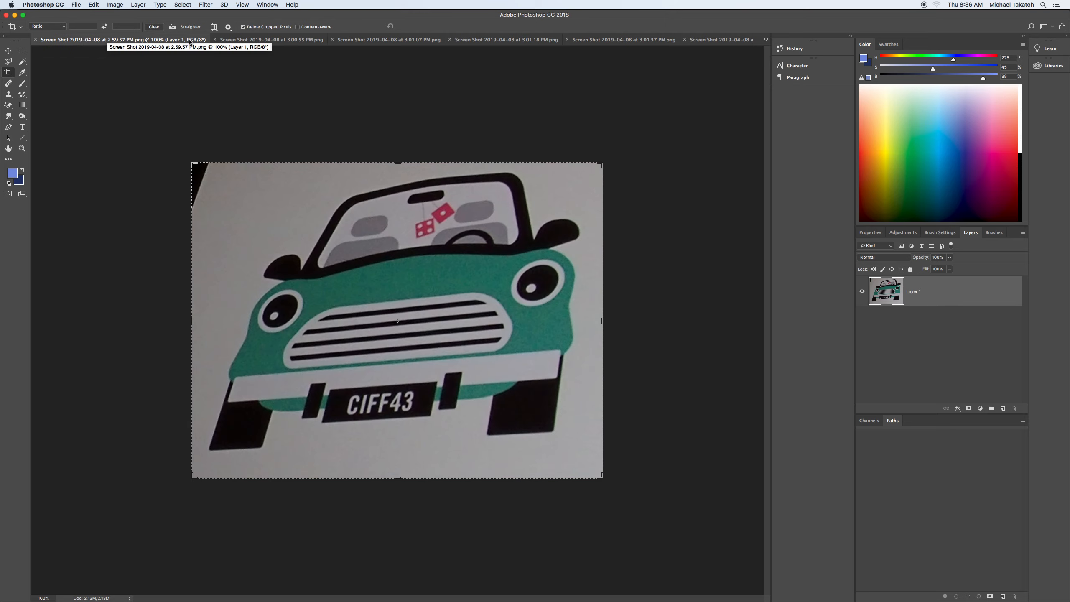
pyautogui.click(11, 52)
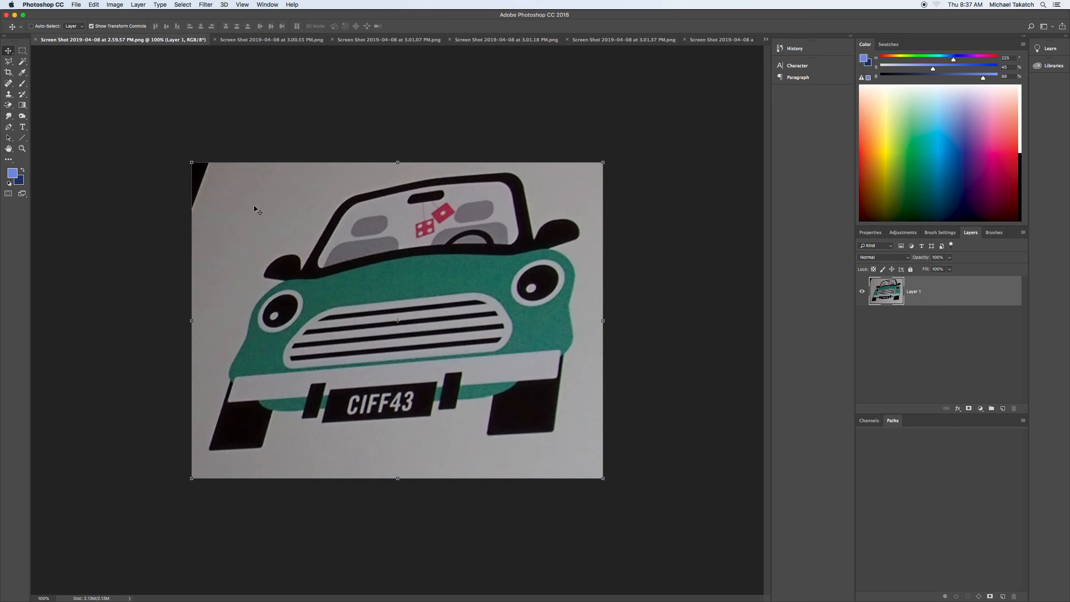
pyautogui.click(94, 5)
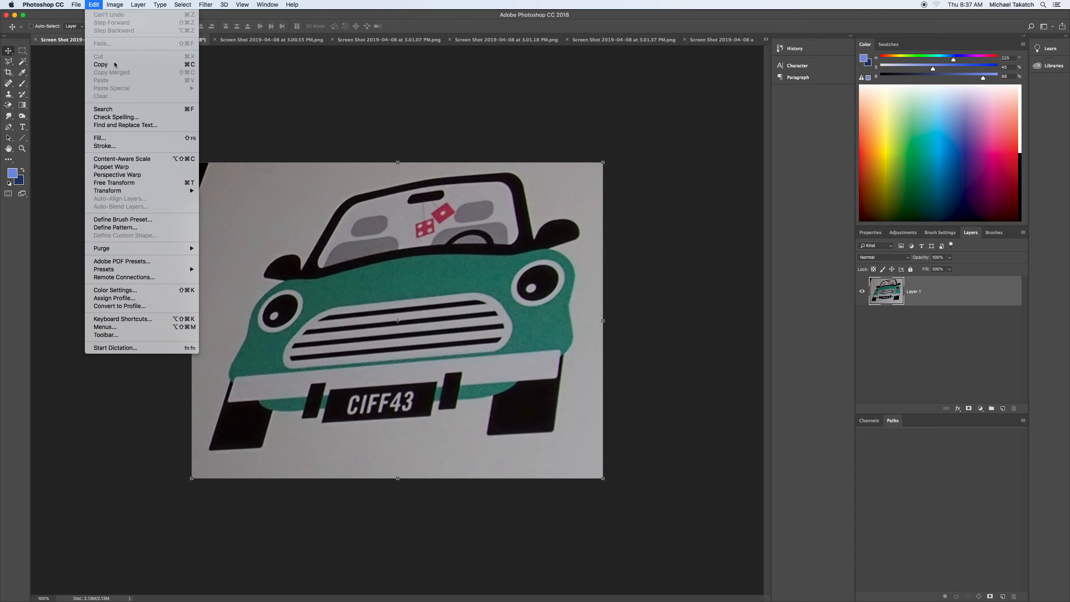
pyautogui.moveTo(118, 191)
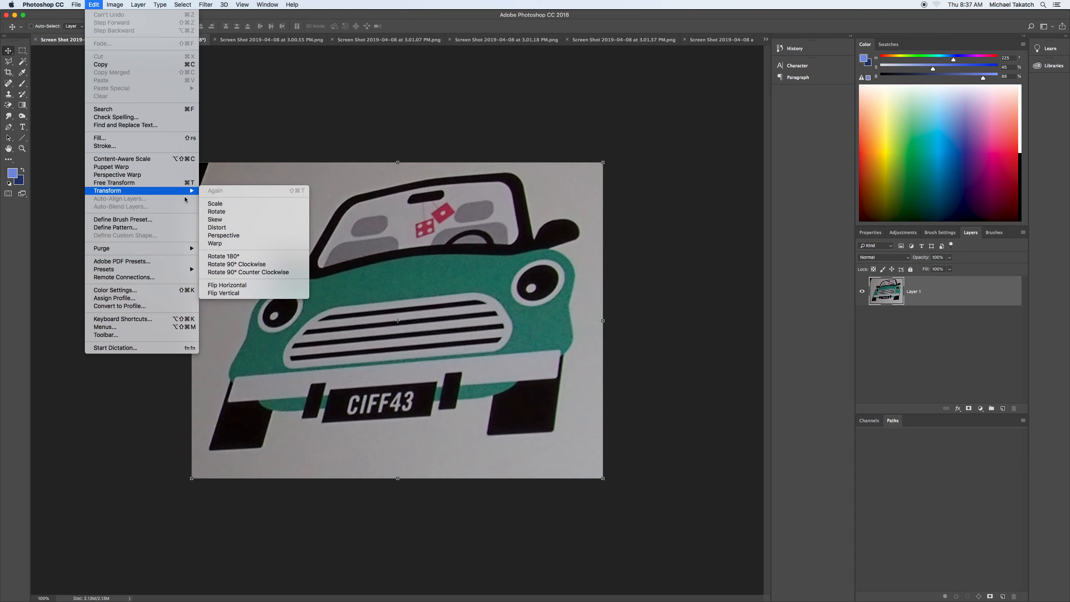
pyautogui.click(213, 228)
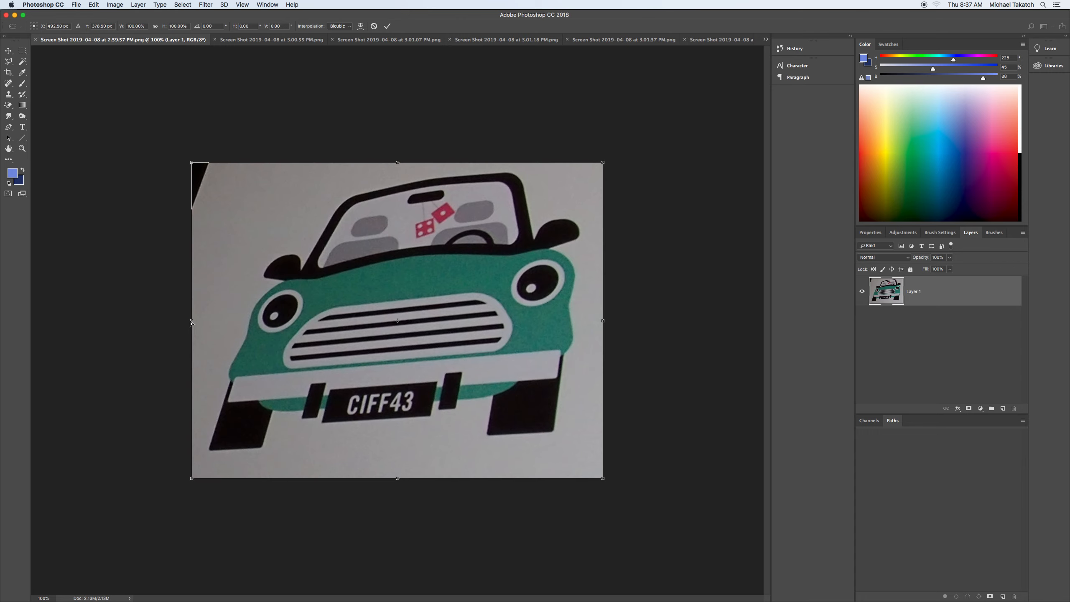
pyautogui.moveTo(192, 323)
pyautogui.mouseDown()
pyautogui.moveTo(191, 298)
pyautogui.moveTo(192, 307)
pyautogui.mouseUp()
pyautogui.moveTo(397, 159); pyautogui.dragTo(363, 161)
pyautogui.moveTo(568, 167); pyautogui.dragTo(559, 203)
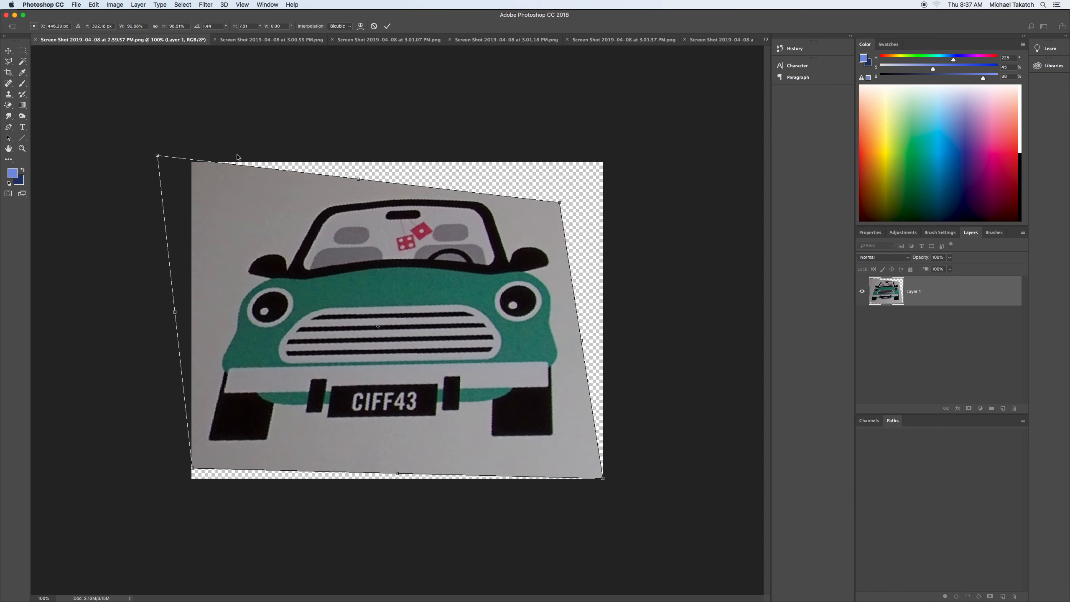
pyautogui.moveTo(158, 156); pyautogui.dragTo(147, 150)
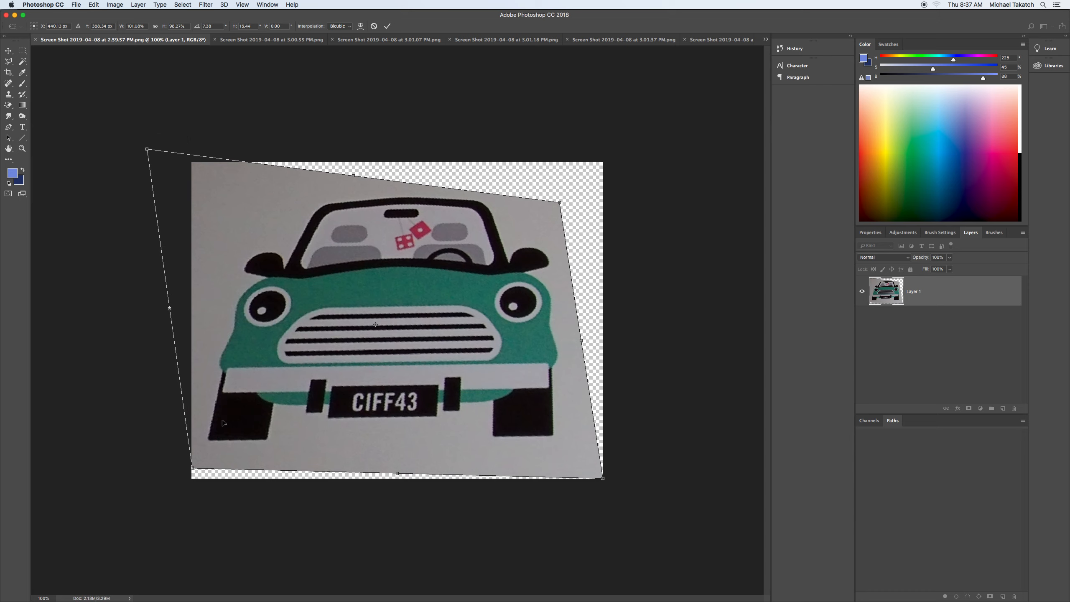
# Pull the car layer's lower corners inward, lower its upper-right corner slightly, and apply the distortion
pyautogui.moveTo(192, 468); pyautogui.dragTo(241, 455)
pyautogui.moveTo(604, 480)
pyautogui.mouseDown()
pyautogui.moveTo(589, 467)
pyautogui.moveTo(585, 476)
pyautogui.mouseUp()
pyautogui.moveTo(561, 205); pyautogui.dragTo(558, 211)
pyautogui.press('Return')
# Crop the picture closely around the straightened CIFF43 car, trimming the dark corner and most of the transparent edges
pyautogui.press('c')
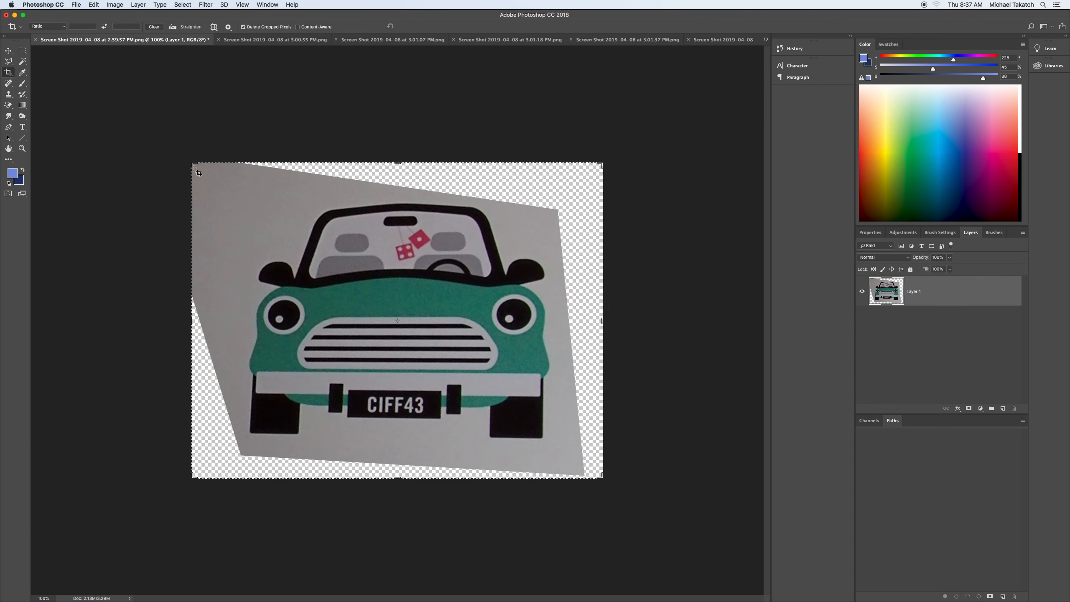
pyautogui.moveTo(194, 165); pyautogui.dragTo(216, 179)
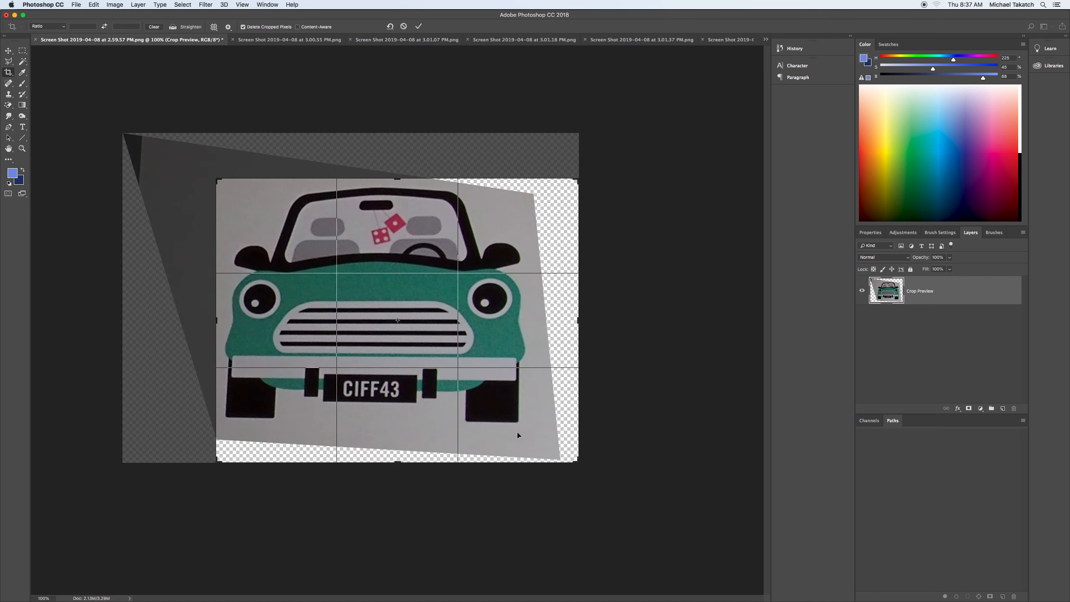
pyautogui.moveTo(577, 463); pyautogui.dragTo(556, 447)
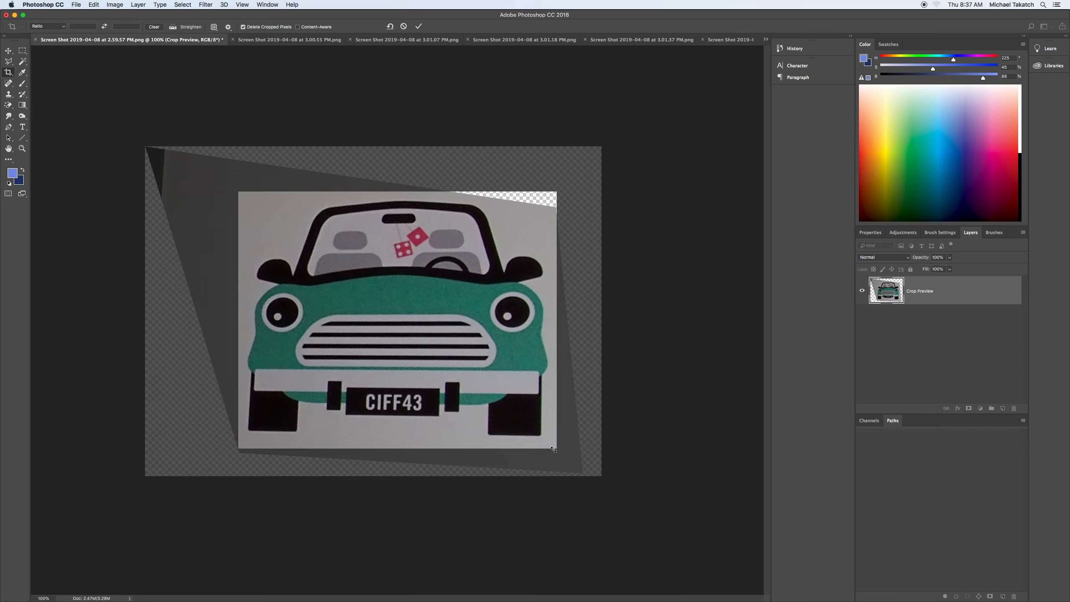
pyautogui.press('Return')
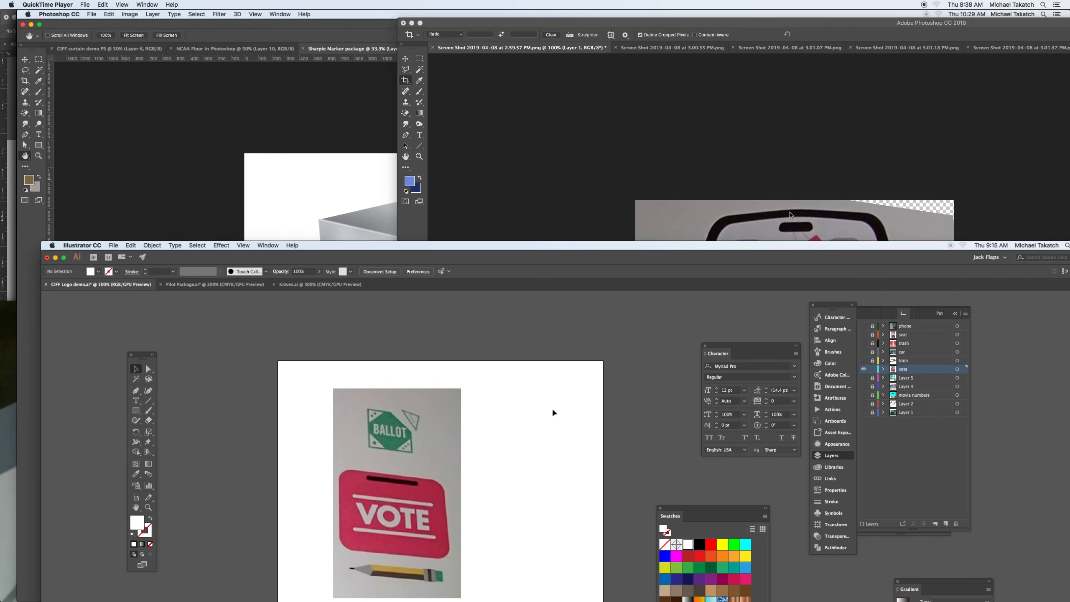
# Switch to CIFF Logo demo.ai in Illustrator, hide the car layer, and add a new layer above the others
pyautogui.press('super+Tab')
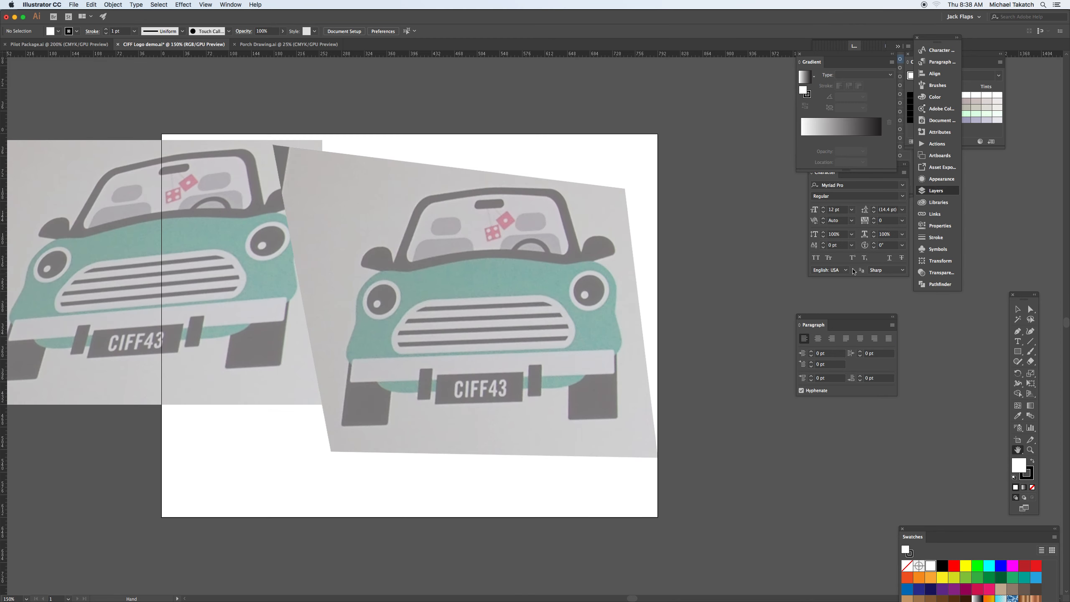
pyautogui.click(1018, 310)
pyautogui.click(931, 190)
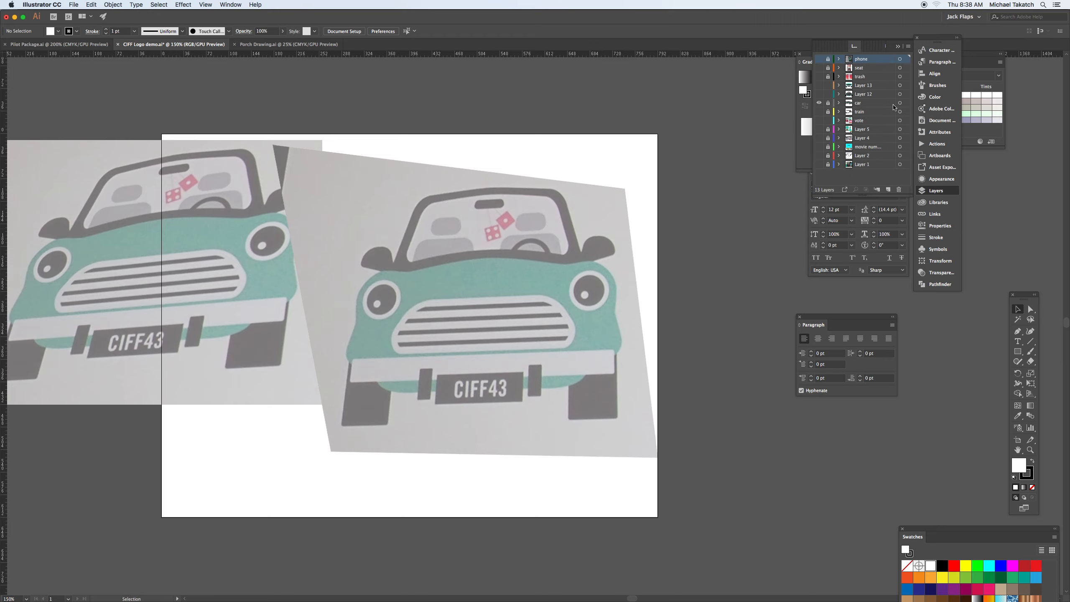
pyautogui.click(819, 103)
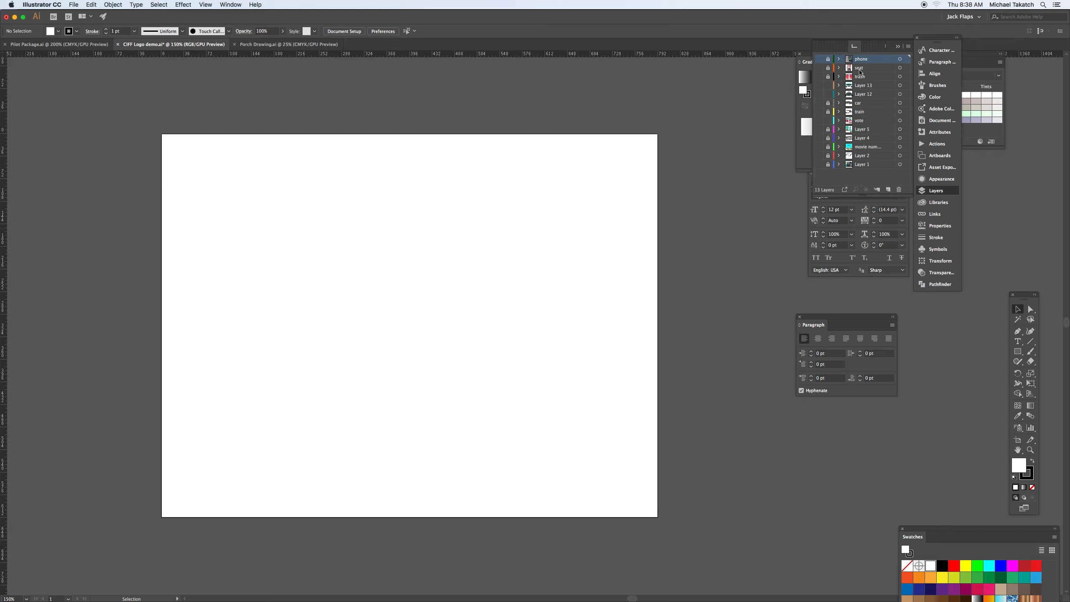
pyautogui.click(889, 189)
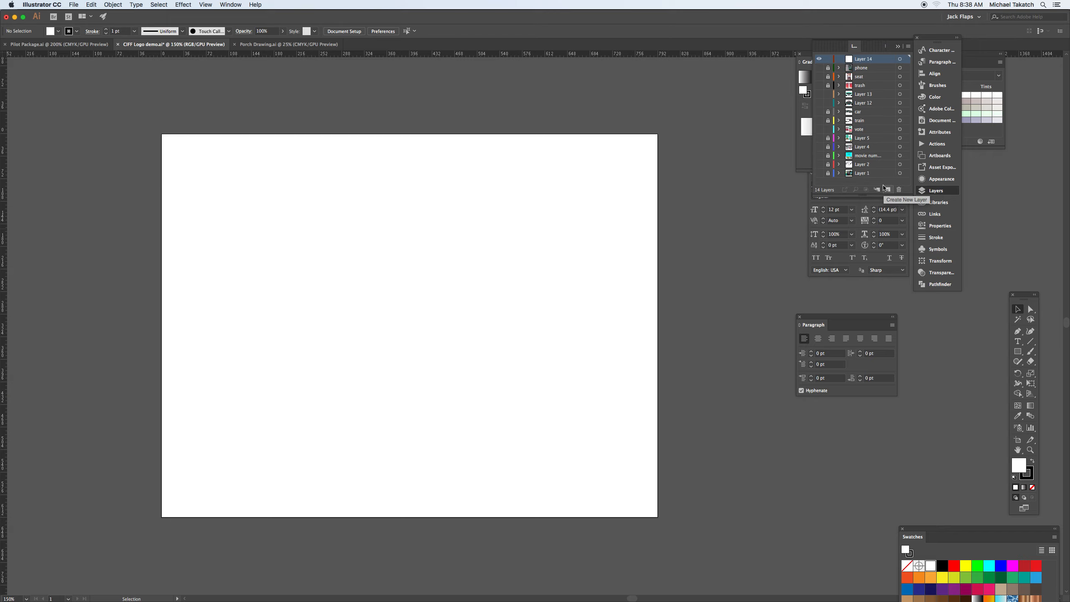
# Copy the entire cropped car picture from Photoshop and paste it onto the new layer in CIFF Logo demo.ai
pyautogui.press('super+Tab')
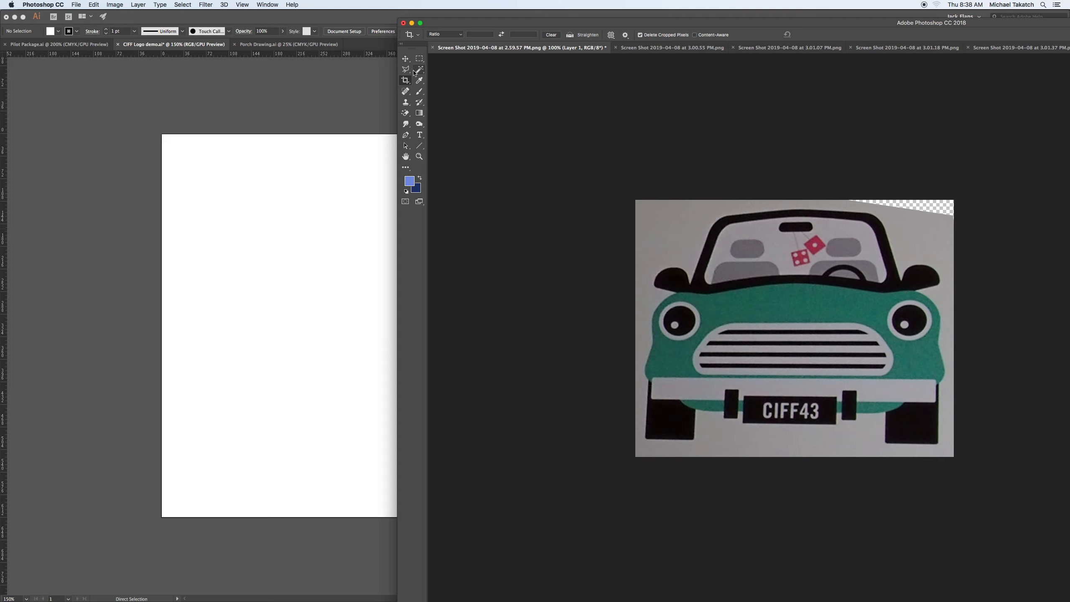
pyautogui.click(407, 60)
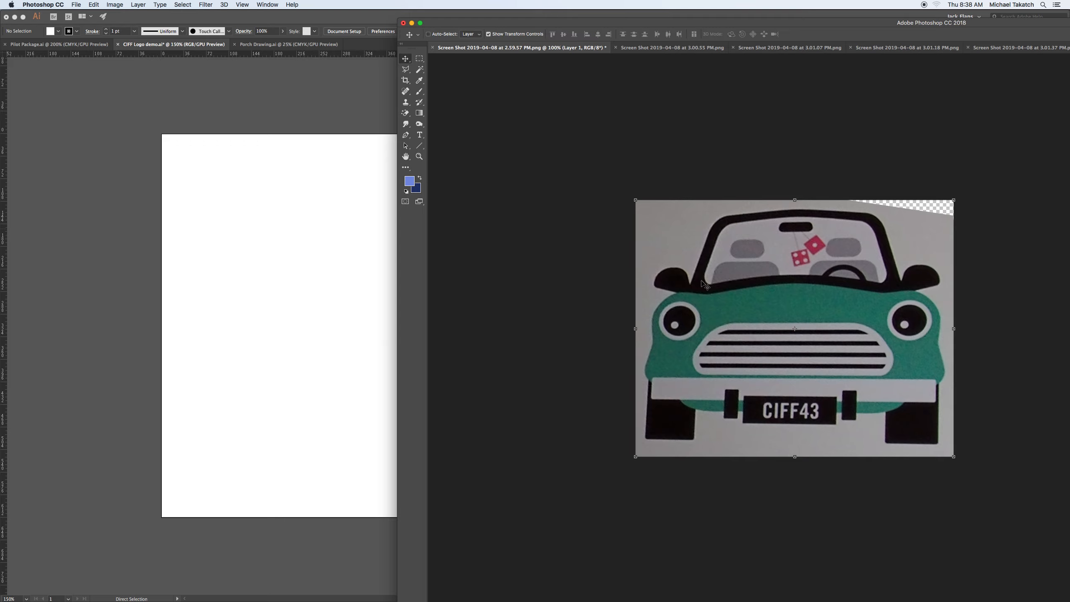
pyautogui.moveTo(397, 22); pyautogui.dragTo(470, 40)
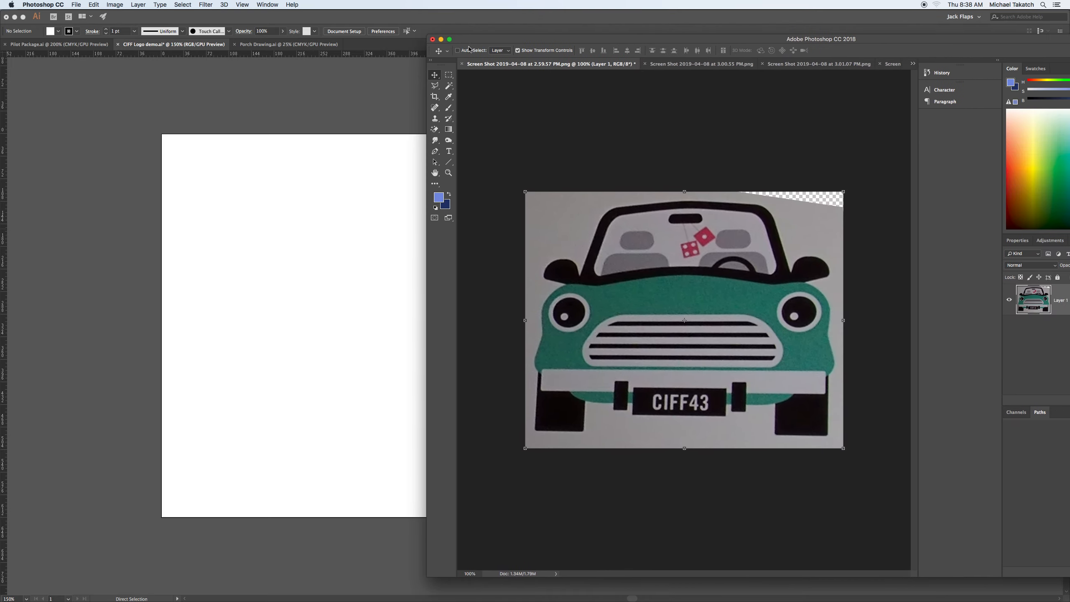
pyautogui.moveTo(1057, 294); pyautogui.dragTo(343, 270)
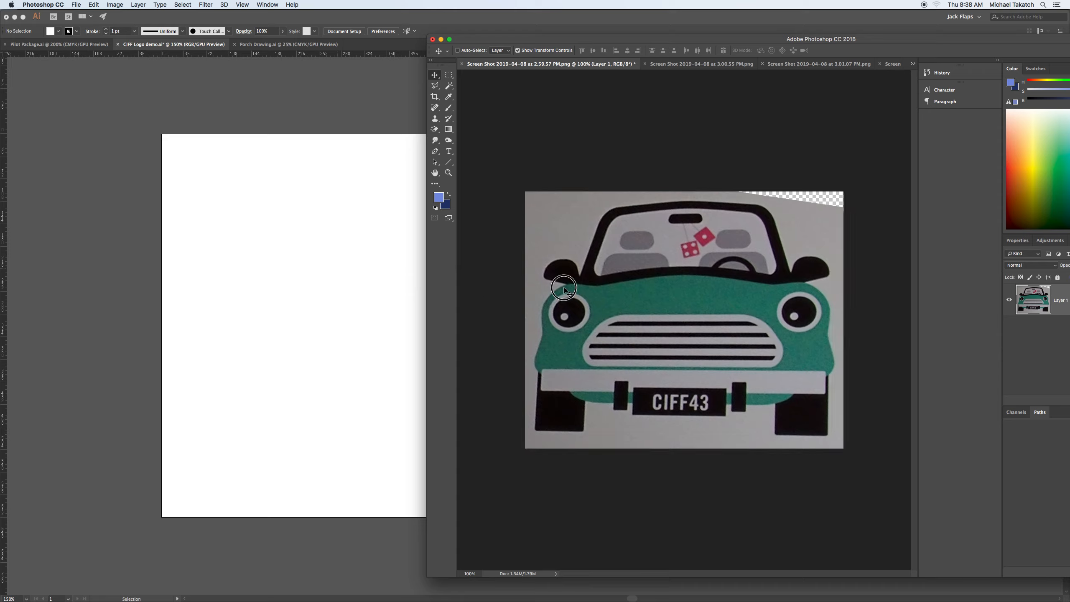
pyautogui.press('super+a')
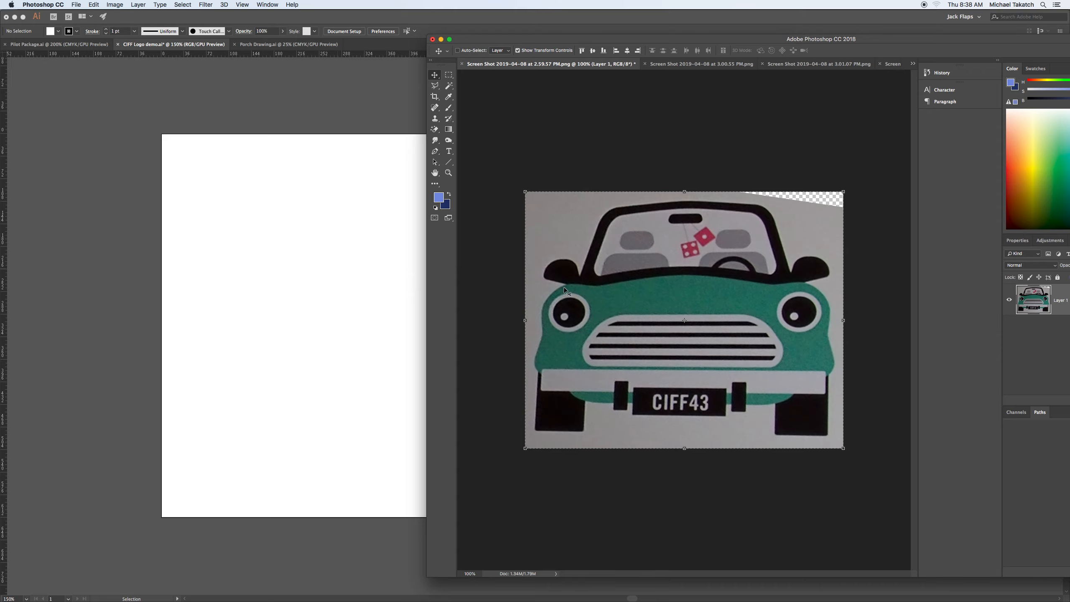
pyautogui.click(347, 270)
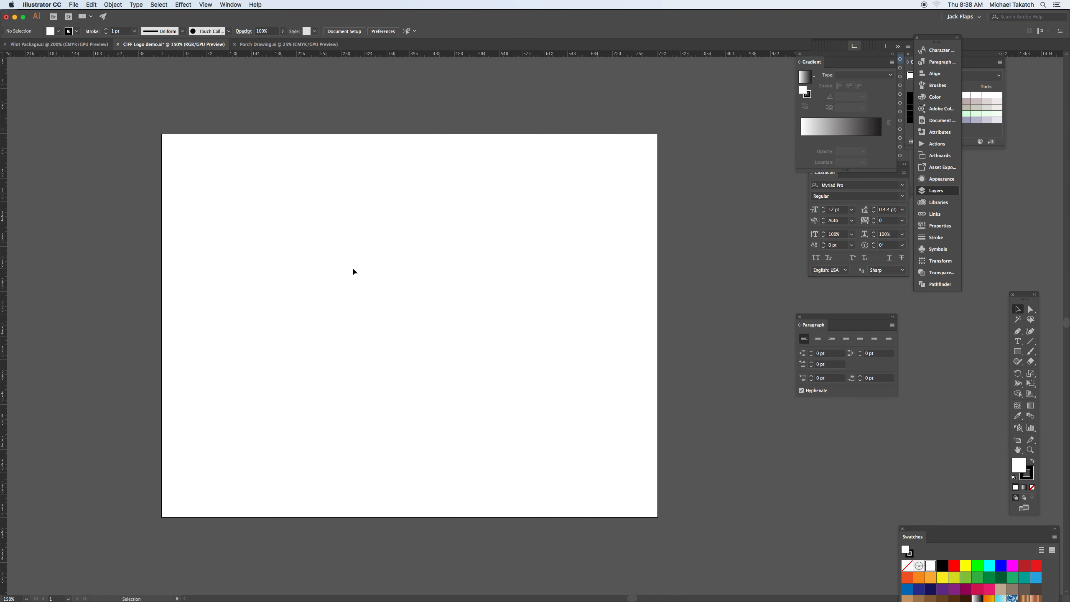
pyautogui.press('super+v')
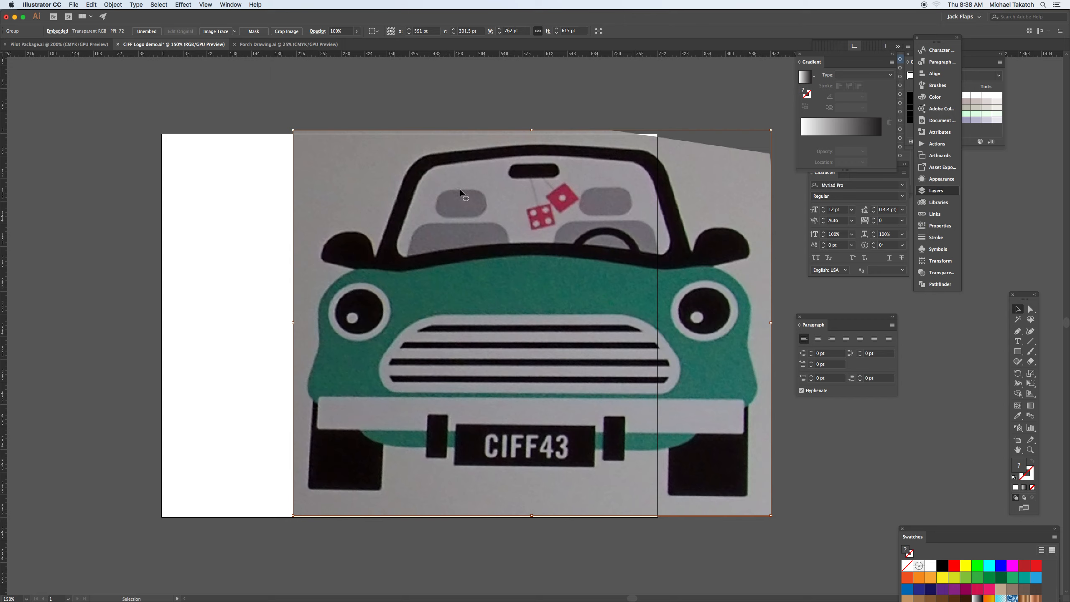
# Scale the pasted car image proportionally to about 453 by 366 pt and center it on the artboard
pyautogui.moveTo(772, 129); pyautogui.dragTo(577, 287)
pyautogui.moveTo(511, 321); pyautogui.dragTo(479, 246)
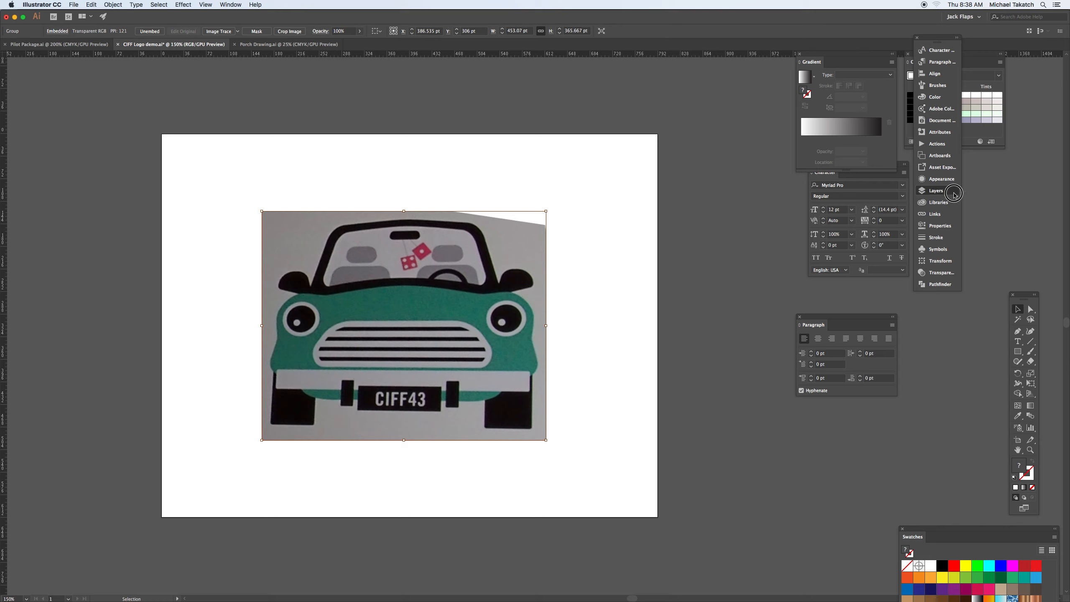
# Toggle the pasted car layer's visibility off and on, and add three new layers above it
pyautogui.click(936, 191)
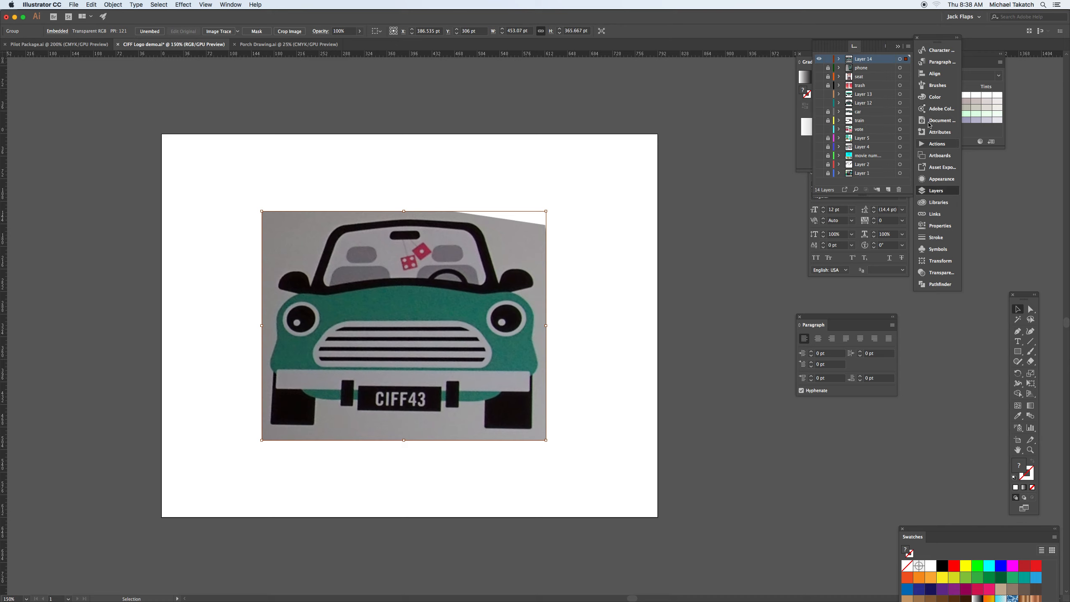
pyautogui.click(818, 60)
pyautogui.click(819, 59)
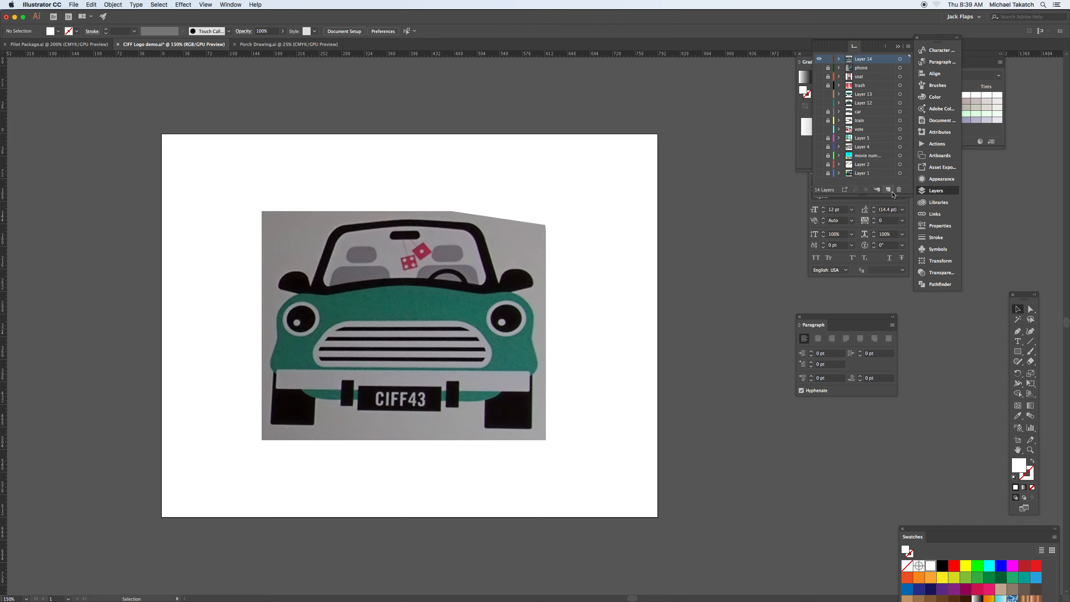
pyautogui.click(889, 190)
pyautogui.click(889, 190)
pyautogui.click(889, 190)
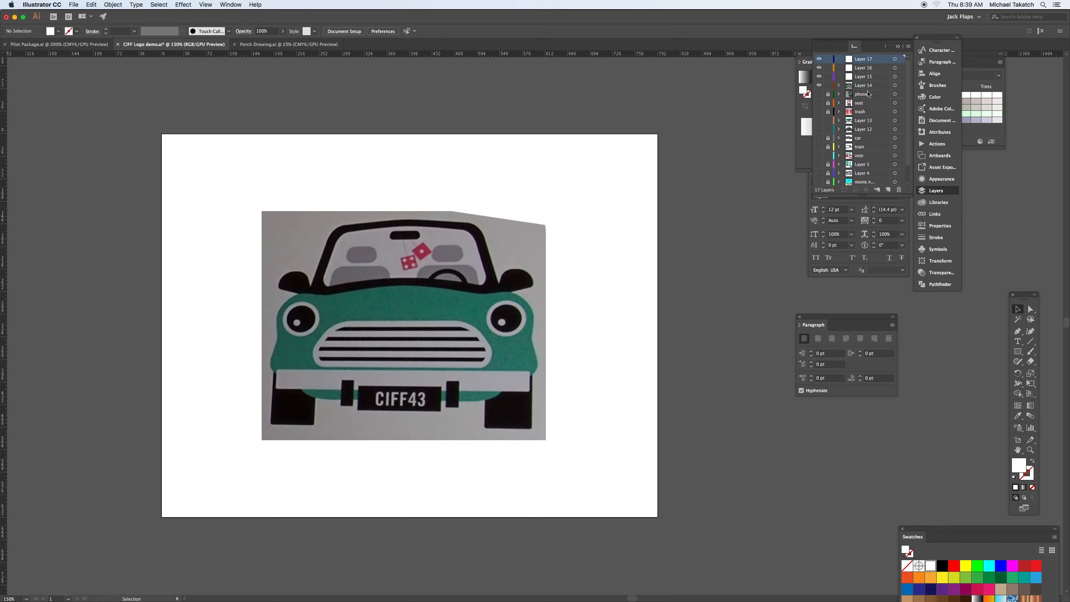
# Rename the layer holding the pasted car picture as "car 2"
pyautogui.doubleClick(868, 85)
pyautogui.write('car 2')
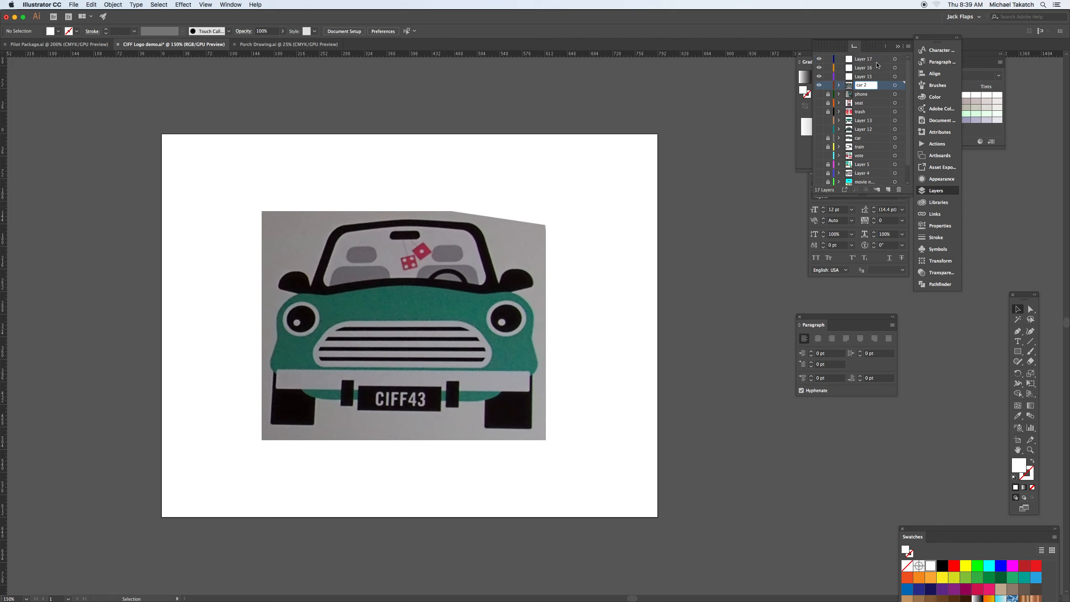
pyautogui.press('Return')
# Switch to Photoshop and copy the entire straightened trash can picture from Screen Shot 2019-04-08 at 3.01.07 PM.png
pyautogui.press('super+Tab')
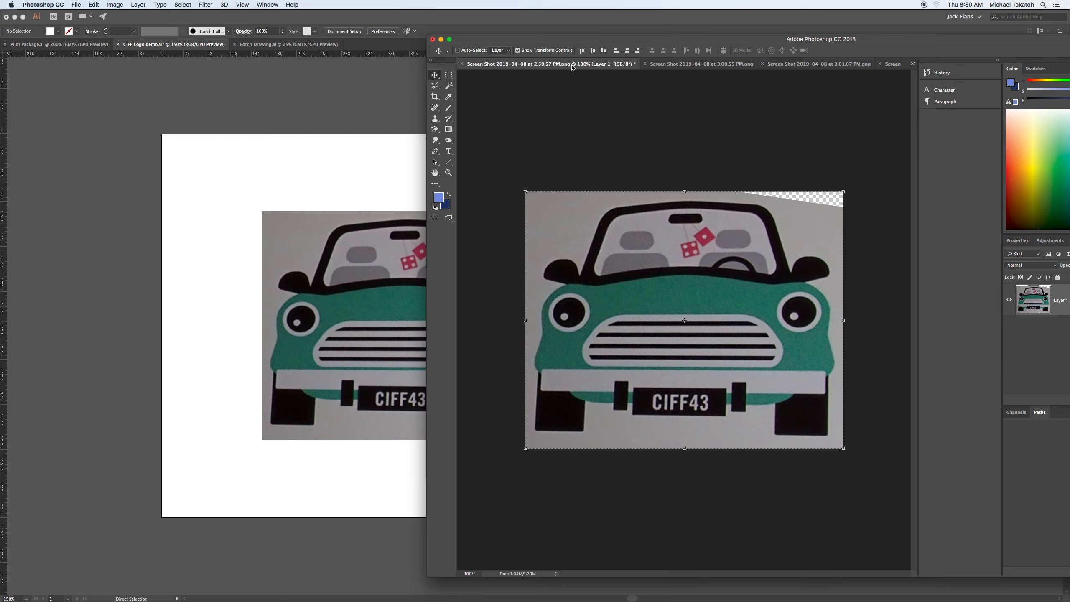
pyautogui.click(672, 64)
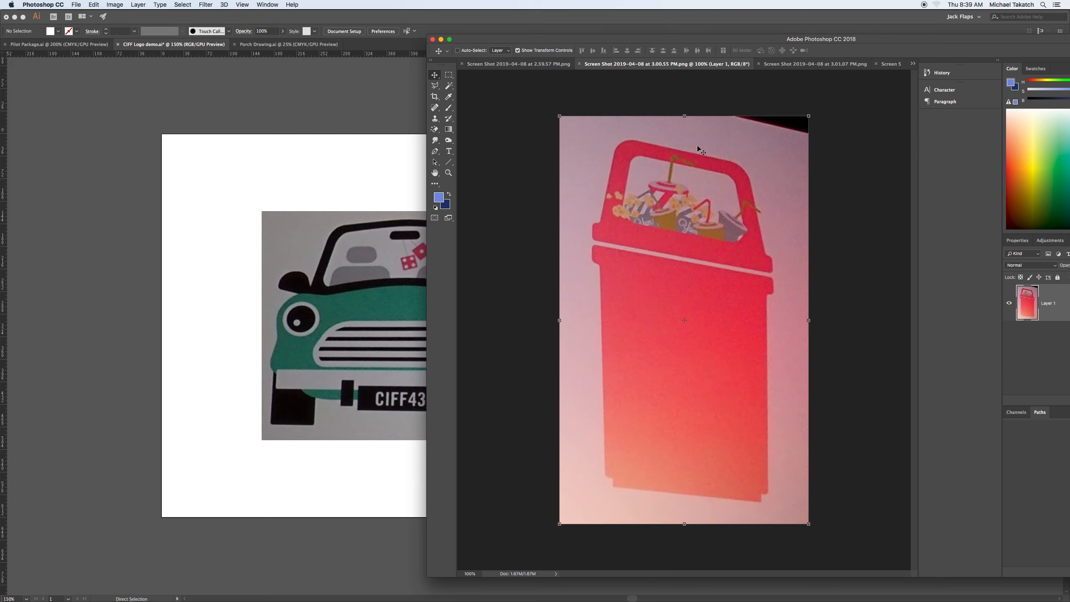
pyautogui.click(800, 64)
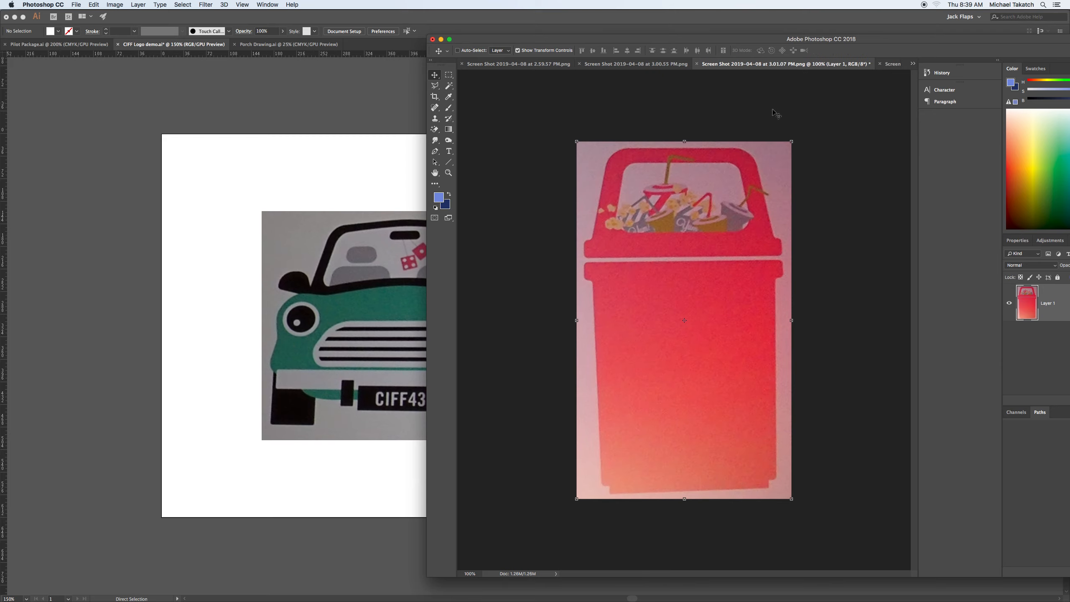
pyautogui.press('super+a')
# Return to Illustrator, hide and lock the car 2 layer, and paste the trash can picture onto Layer 15
pyautogui.click(287, 172)
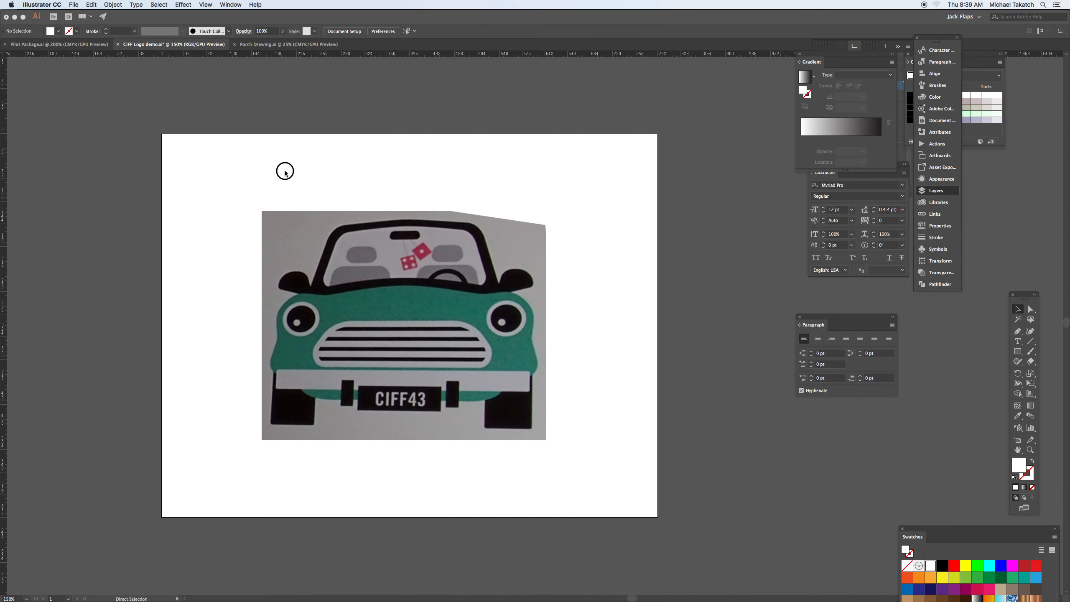
pyautogui.click(936, 190)
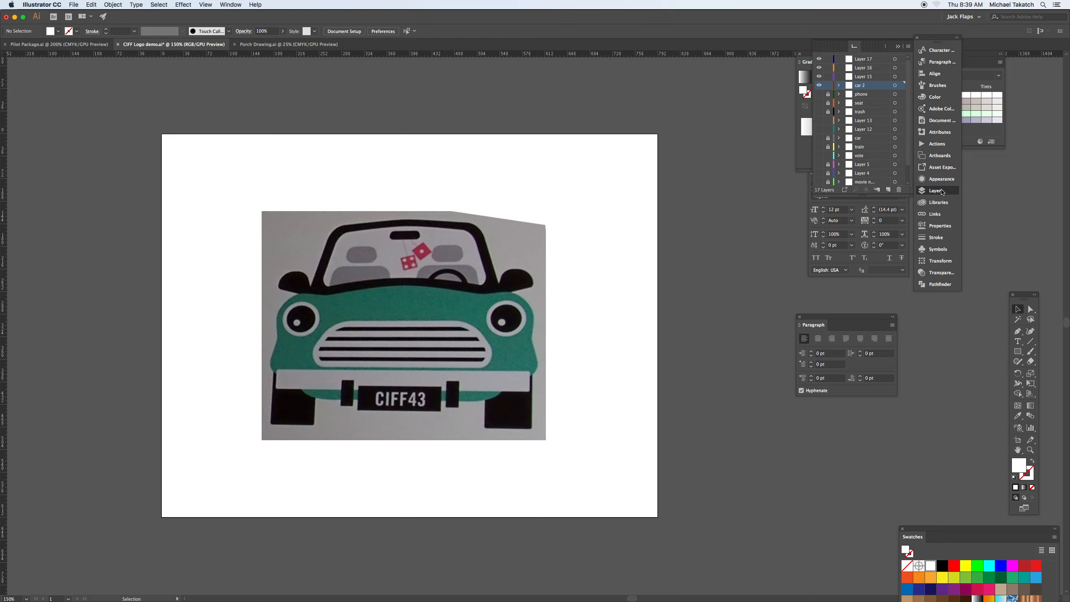
pyautogui.click(819, 85)
pyautogui.click(882, 78)
pyautogui.press('super+v')
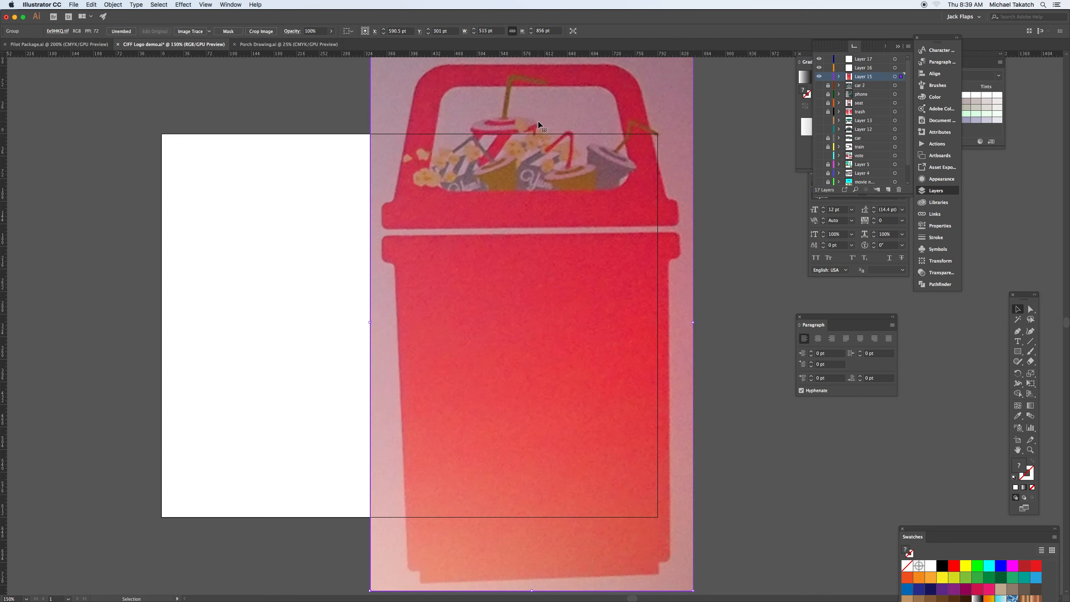
# Scale the trash can image proportionally to about 284 by 473 pt and position it in the artboard's right half
pyautogui.moveTo(566, 114); pyautogui.dragTo(500, 155)
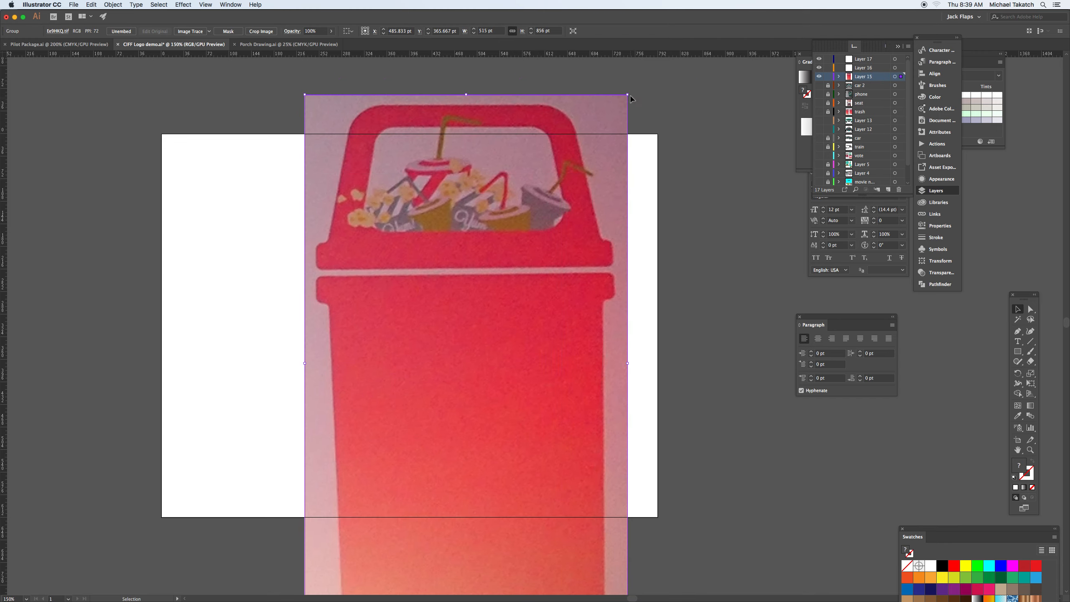
pyautogui.moveTo(629, 94); pyautogui.dragTo(563, 211)
pyautogui.moveTo(518, 260); pyautogui.dragTo(547, 228)
pyautogui.press('Return')
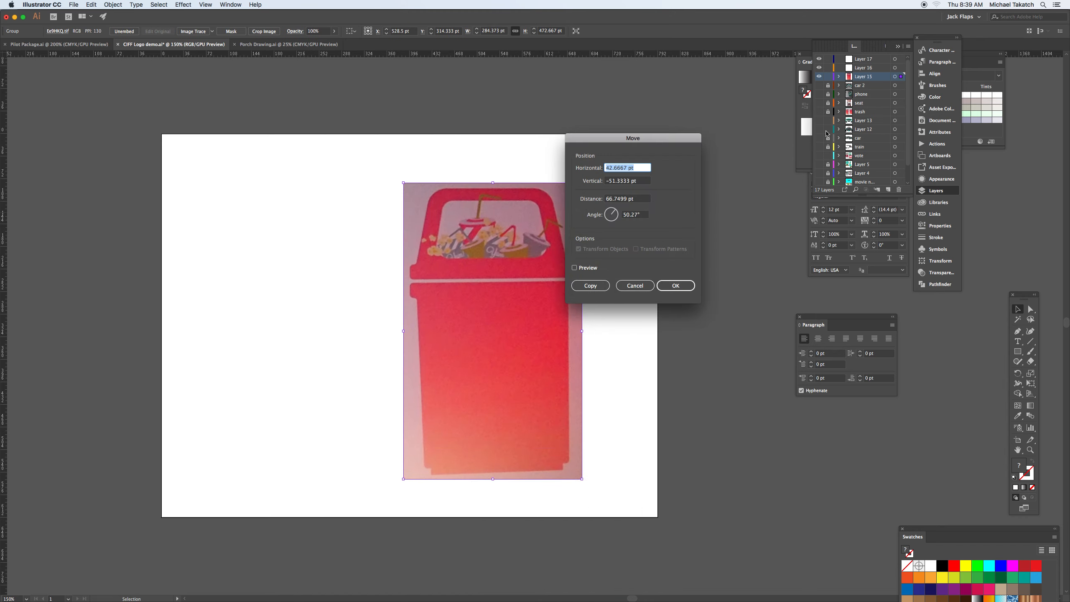
pyautogui.click(634, 285)
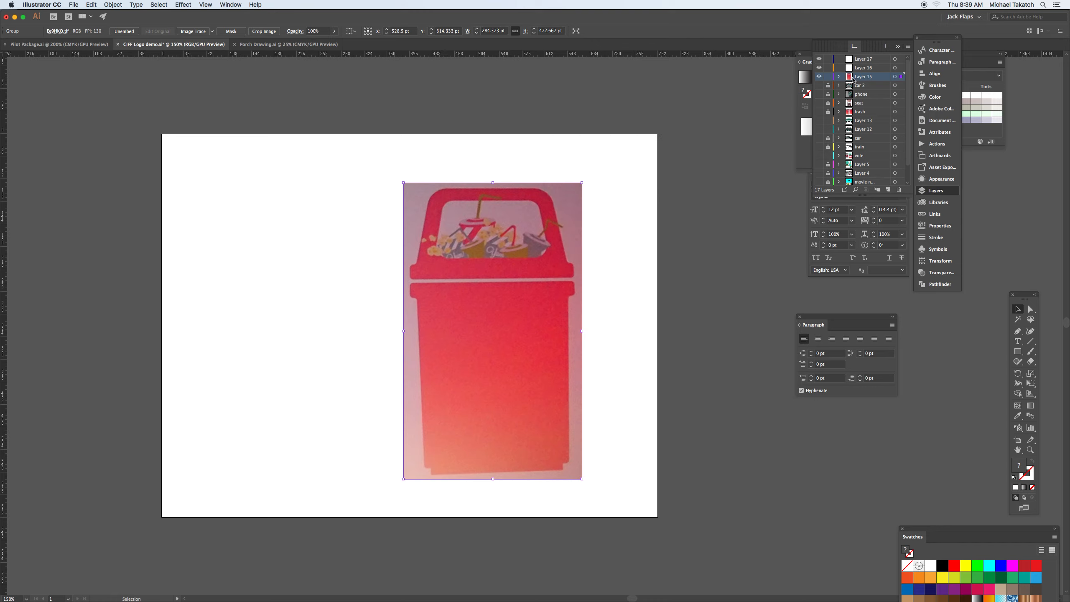
# Rename Layer 15 as "trash can", then lock and hide it
pyautogui.doubleClick(858, 78)
pyautogui.write('trash can')
pyautogui.click(828, 79)
pyautogui.click(819, 78)
pyautogui.click(828, 77)
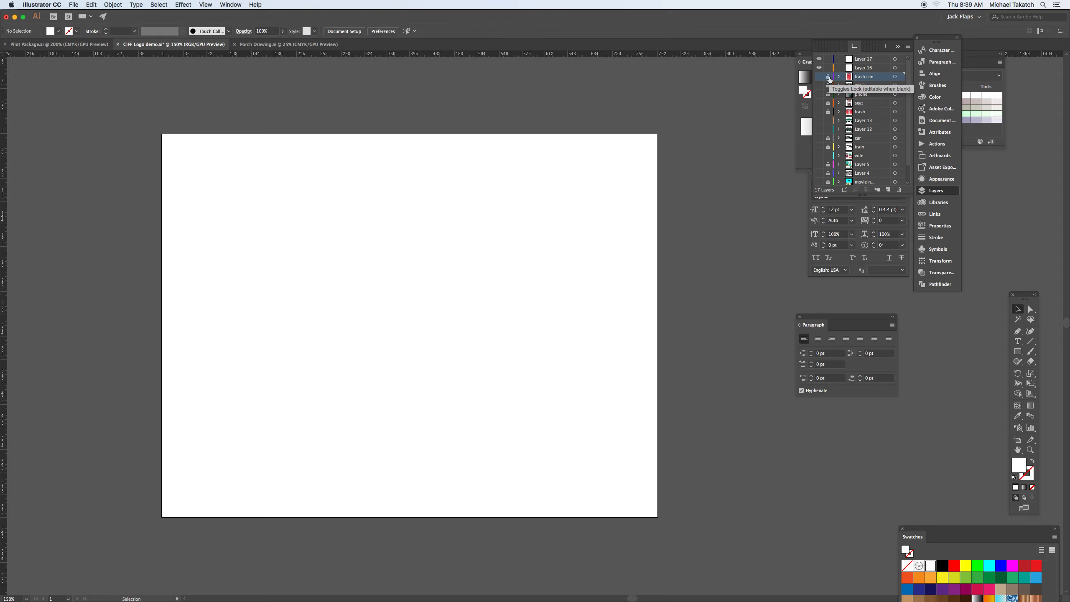
# Copy the whole seat-row picture from Screen Shot 2019-04-08 at 3.01.18 PM.png in Photoshop and paste it onto Layer 16 in Illustrator
pyautogui.click(879, 68)
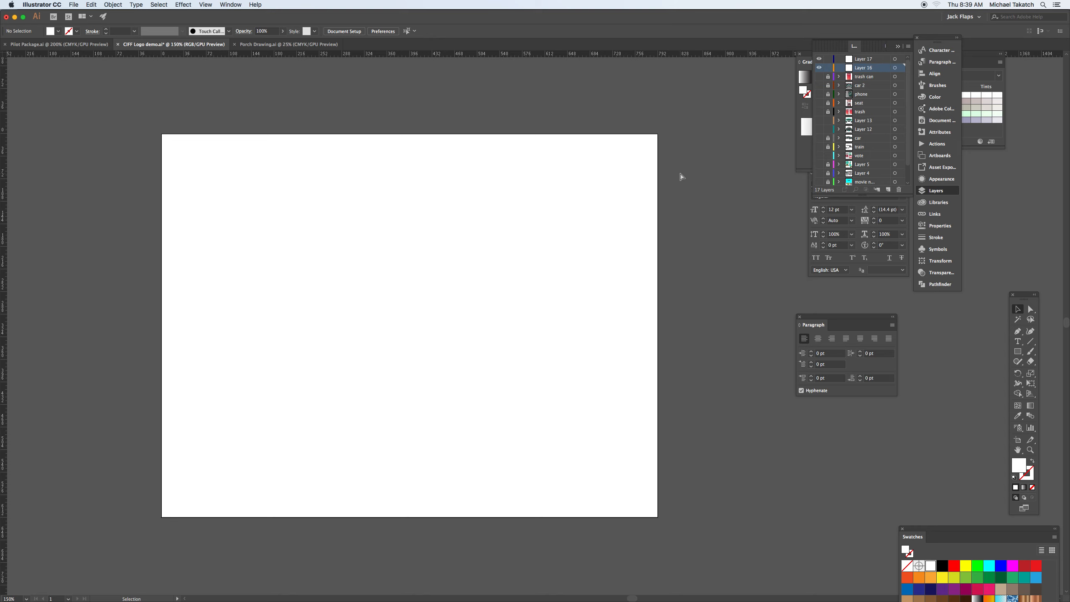
pyautogui.press('super+Tab')
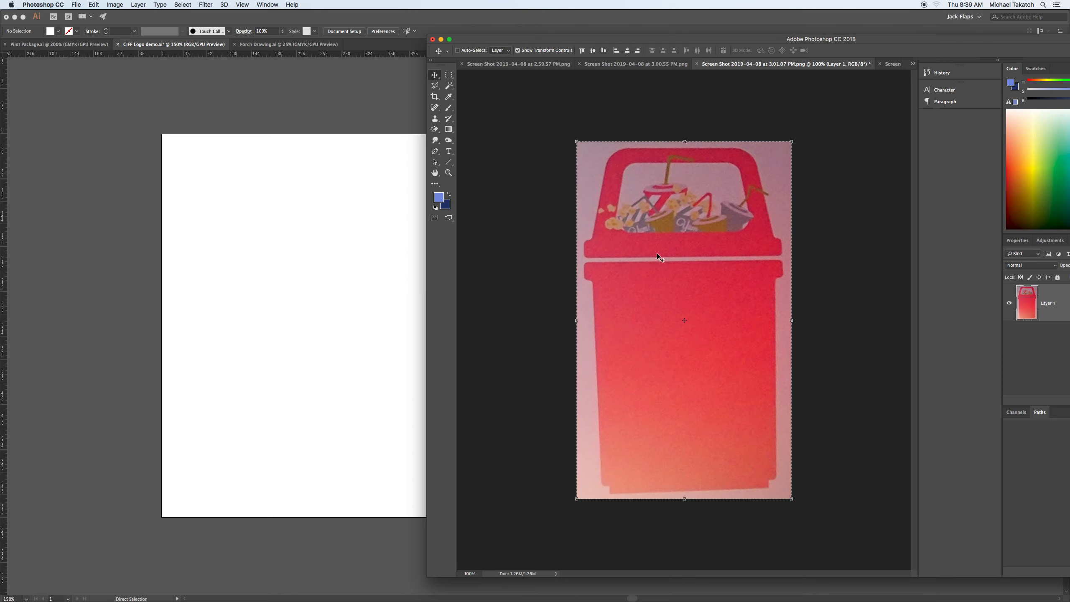
pyautogui.click(893, 64)
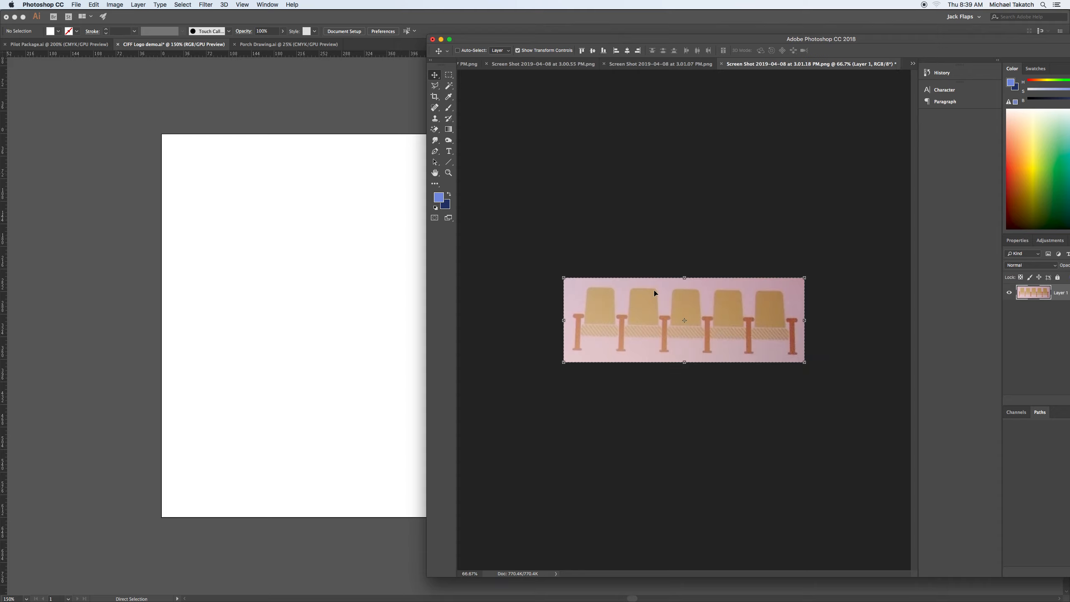
pyautogui.click(350, 213)
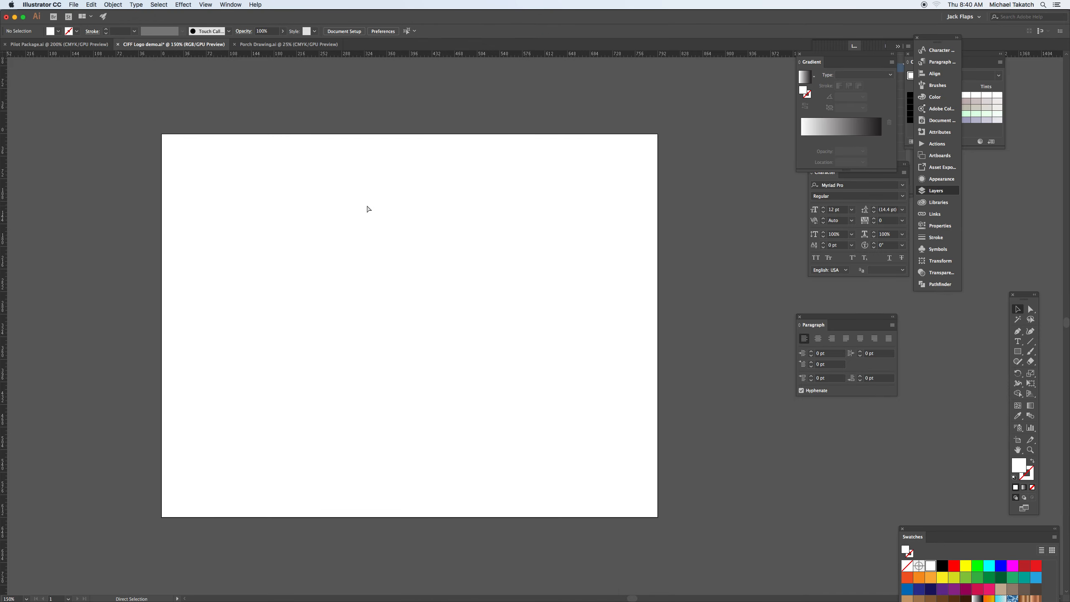
pyautogui.press('super+v')
# Scale the seat-row image proportionally to about 671 by 236 pt and rename its layer to identify the theatre seats
pyautogui.moveTo(320, 238); pyautogui.dragTo(229, 180)
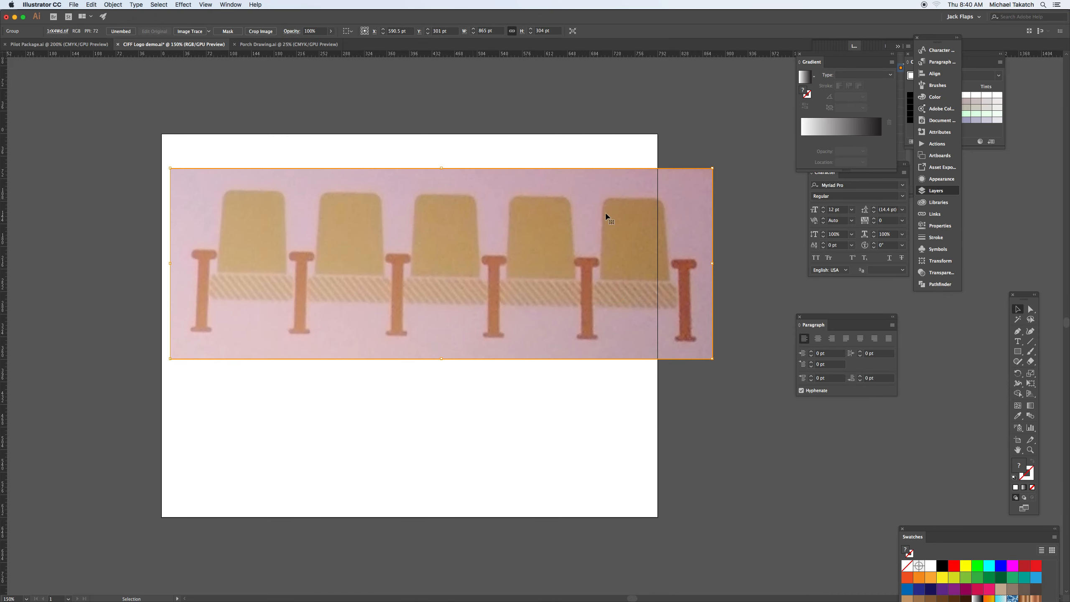
pyautogui.moveTo(711, 168); pyautogui.dragTo(593, 203)
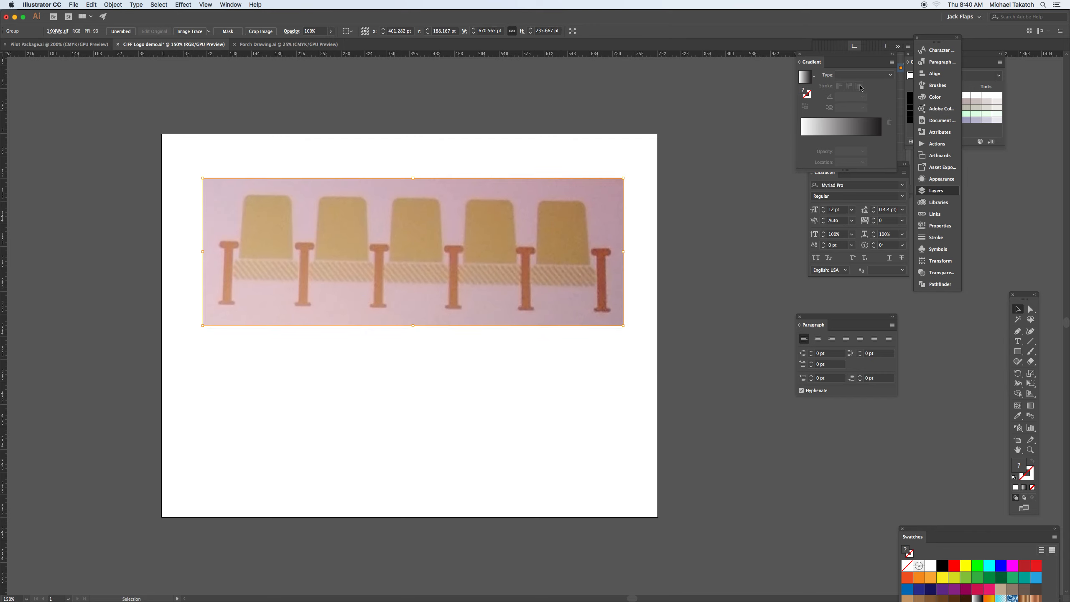
pyautogui.click(938, 191)
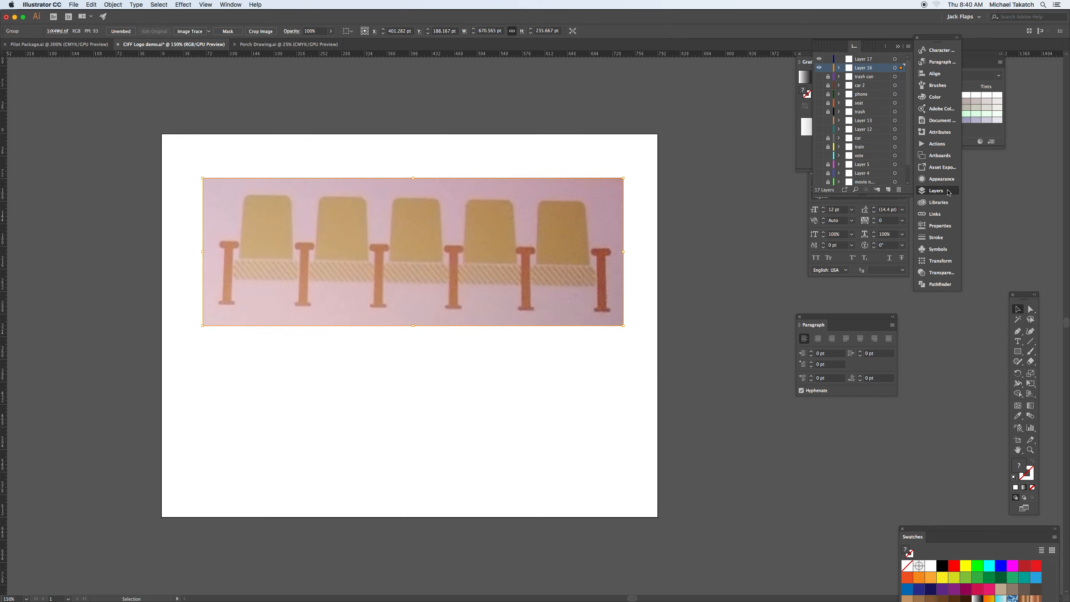
pyautogui.doubleClick(862, 68)
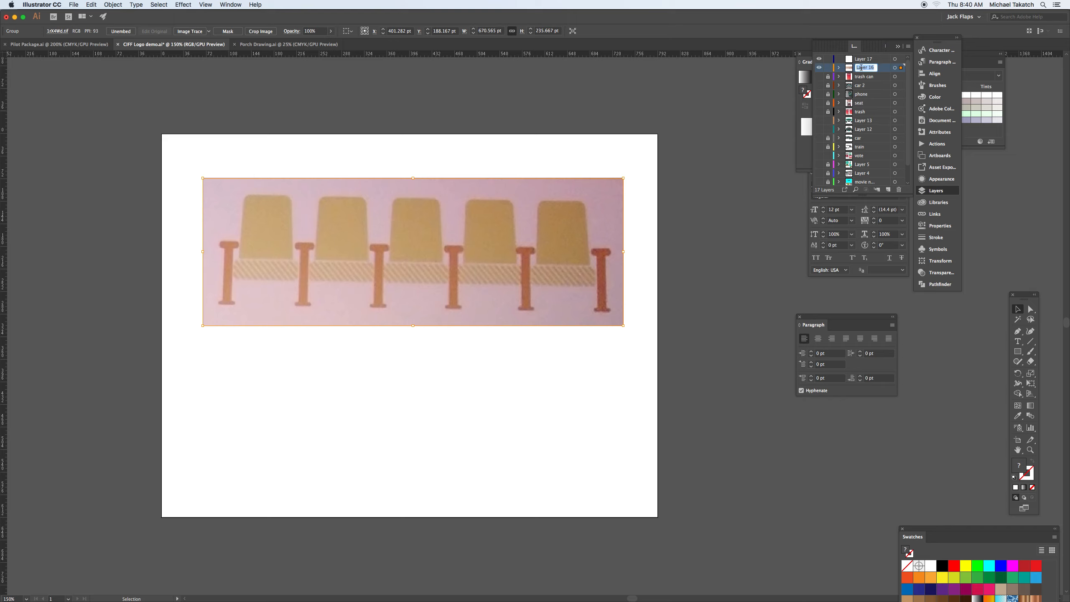
pyautogui.write('th')
pyautogui.click(728, 138)
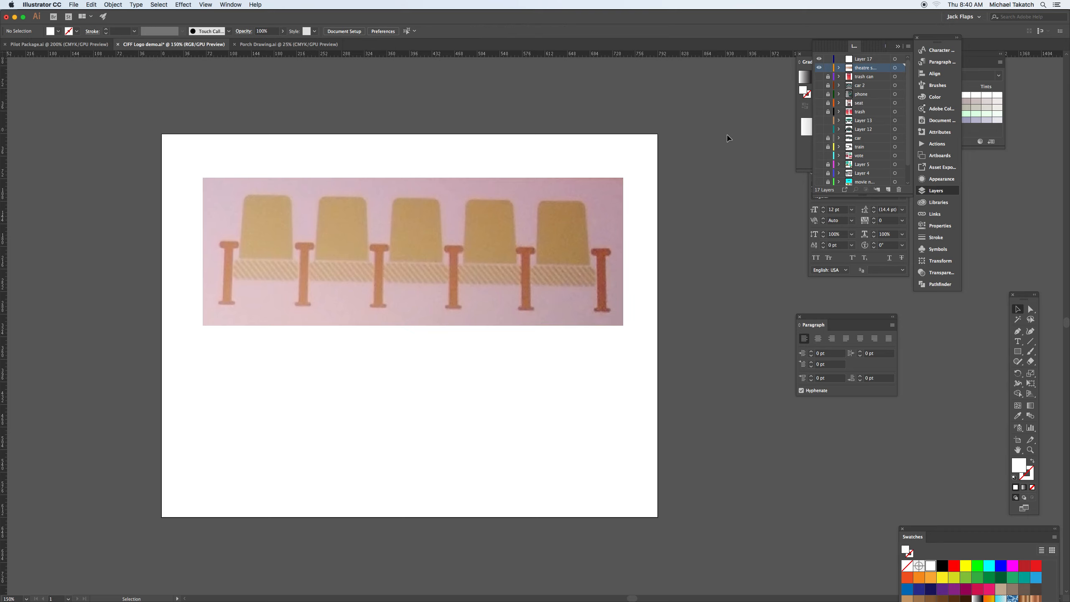
# Switch to Photoshop and copy the entire single-seat picture with the drink cup from Screen Shot 2019-04-08 at 3.01.37 PM.png
pyautogui.press('super+Tab')
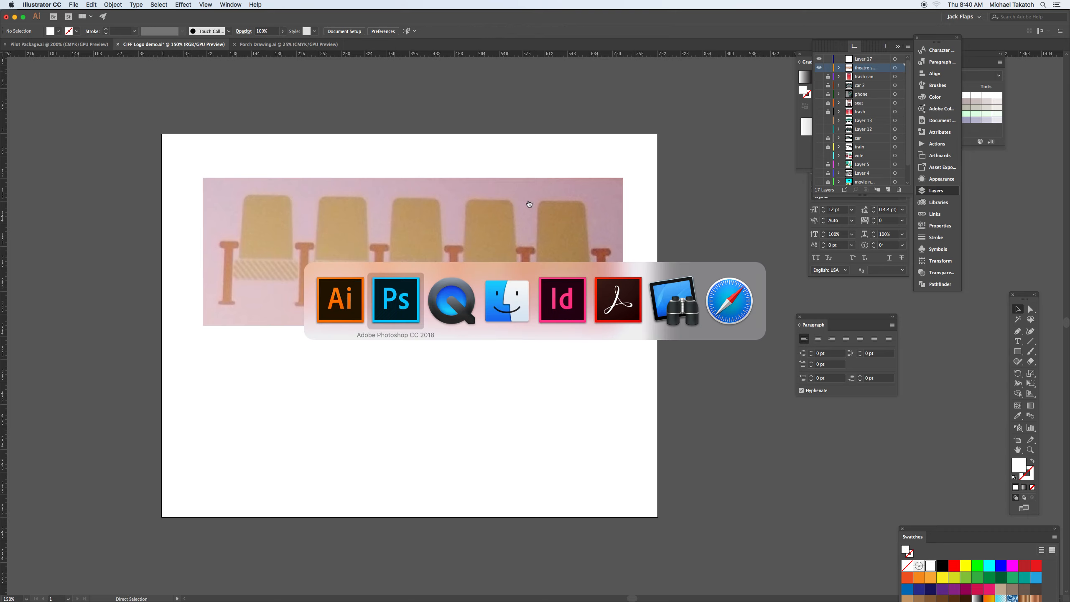
pyautogui.click(408, 307)
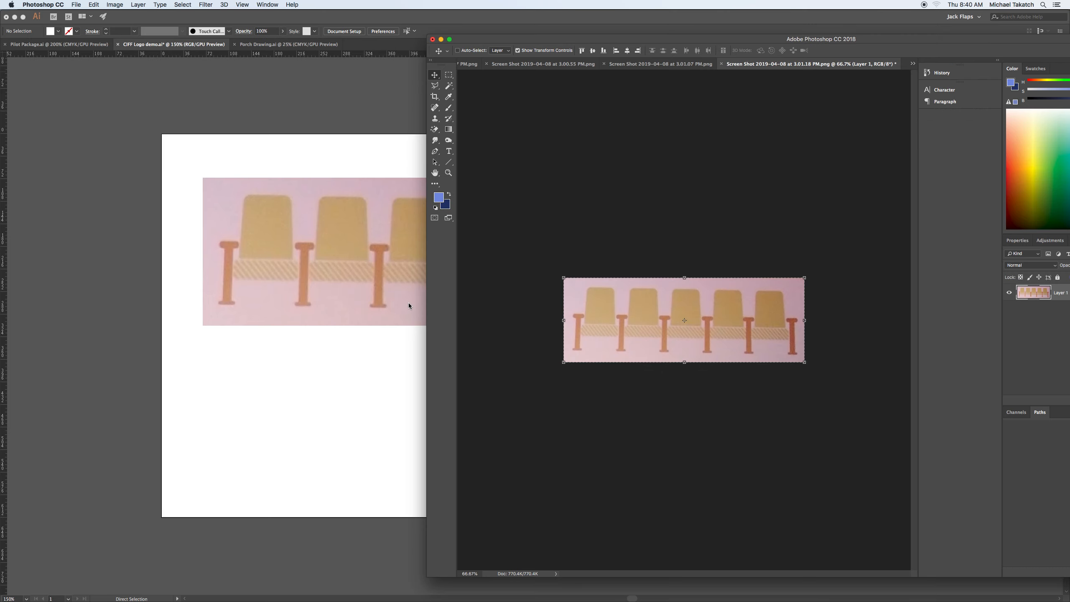
pyautogui.click(912, 63)
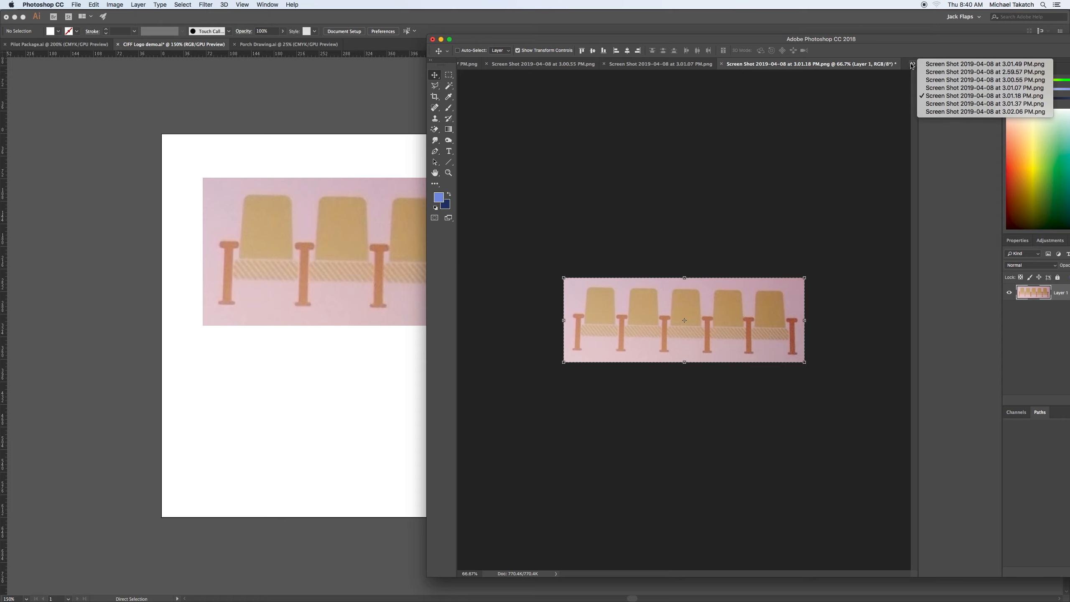
pyautogui.click(933, 107)
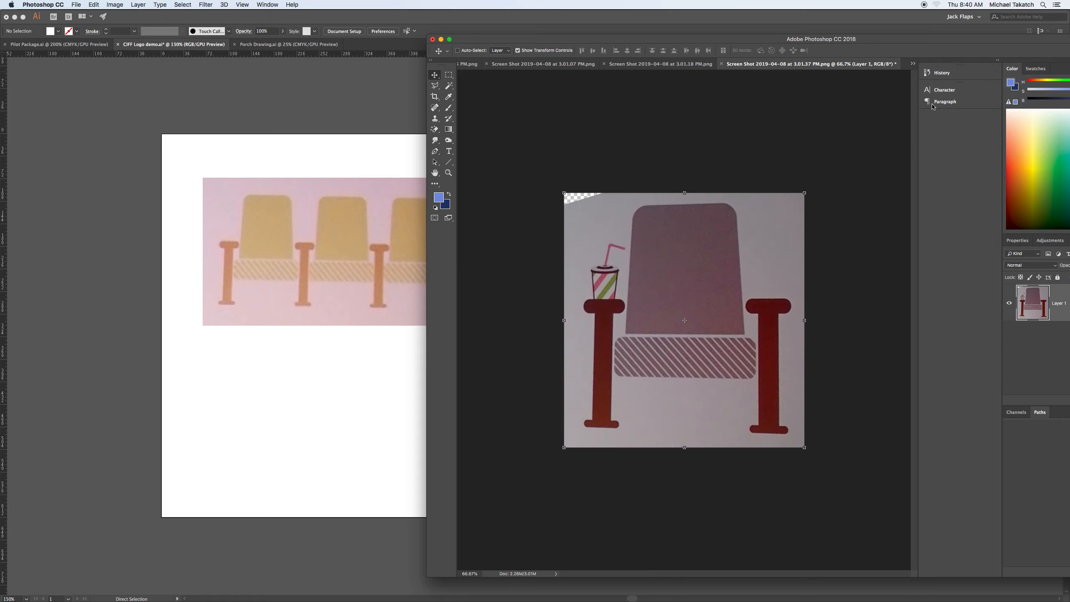
pyautogui.click(91, 6)
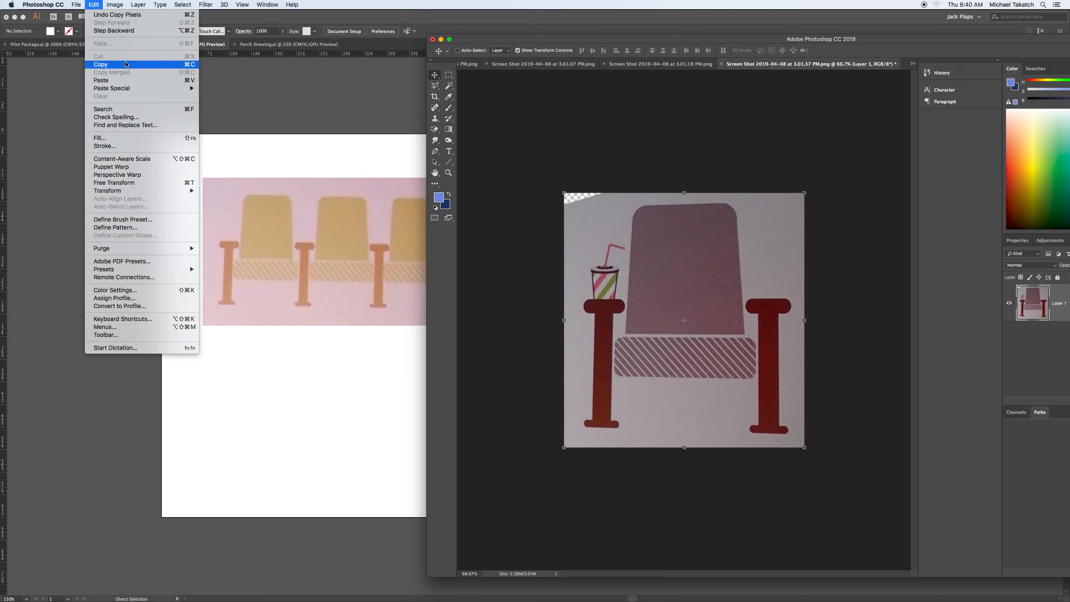
pyautogui.click(183, 15)
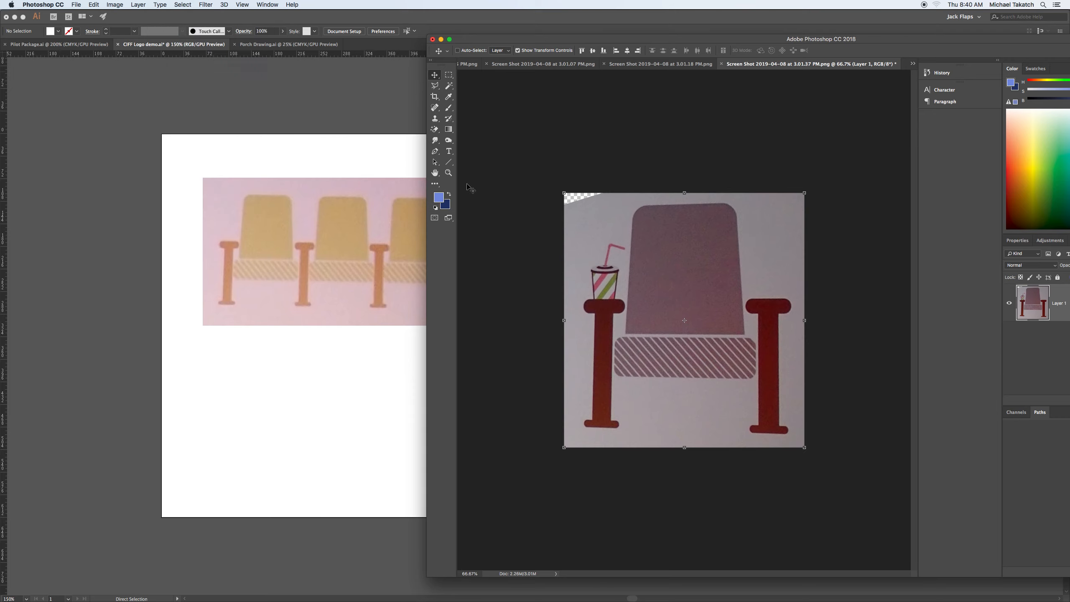
pyautogui.click(94, 4)
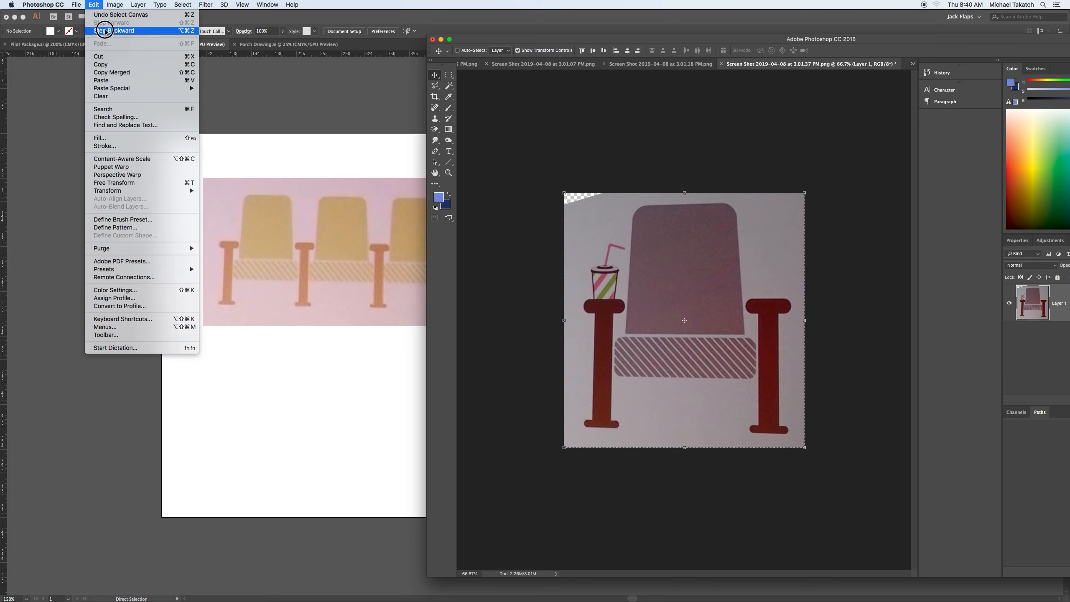
pyautogui.click(112, 60)
# Return to Illustrator, hide and lock the theatre seat-row layer, and paste the single-seat picture onto Layer 17
pyautogui.click(406, 192)
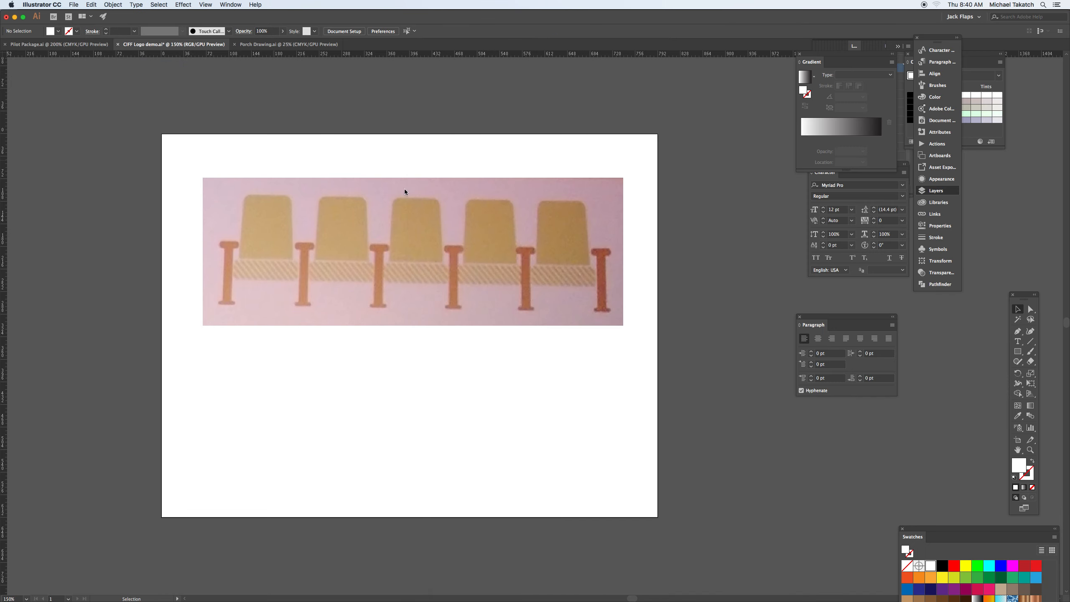
pyautogui.click(934, 191)
pyautogui.click(867, 59)
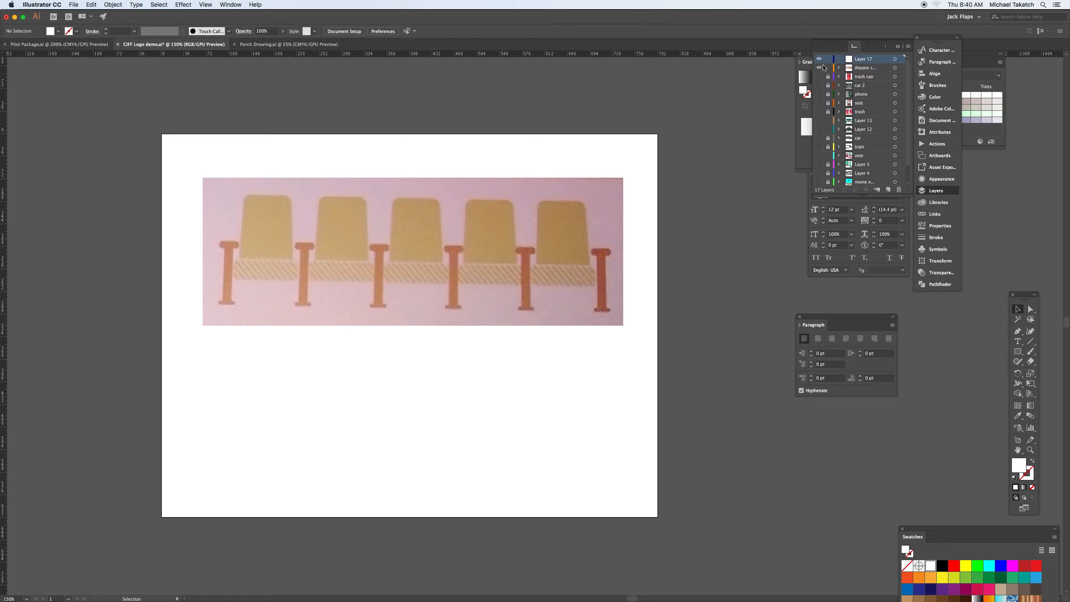
pyautogui.click(819, 68)
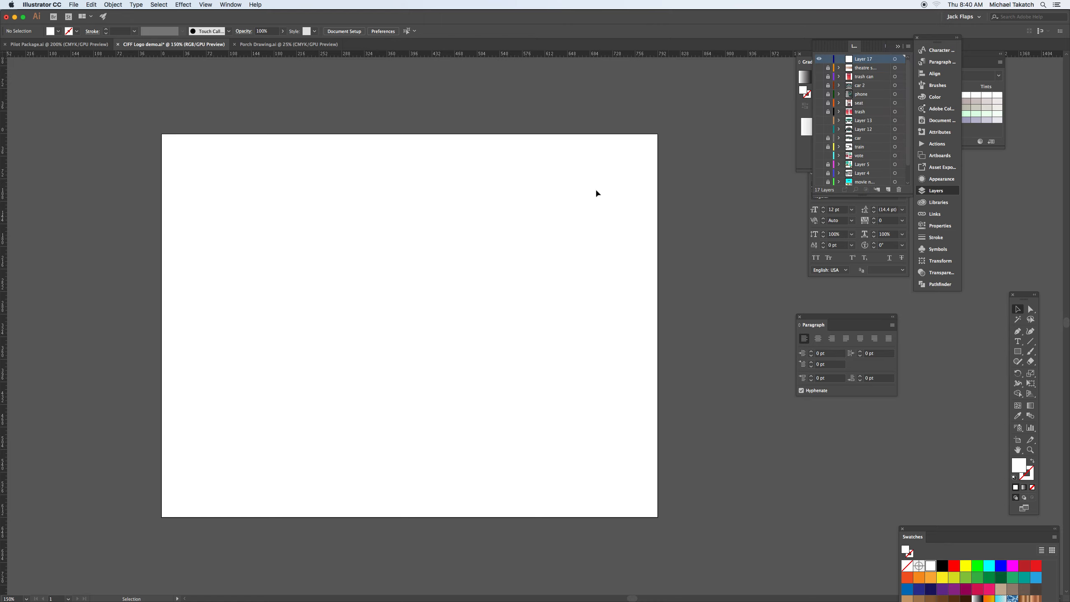
pyautogui.press('super+v')
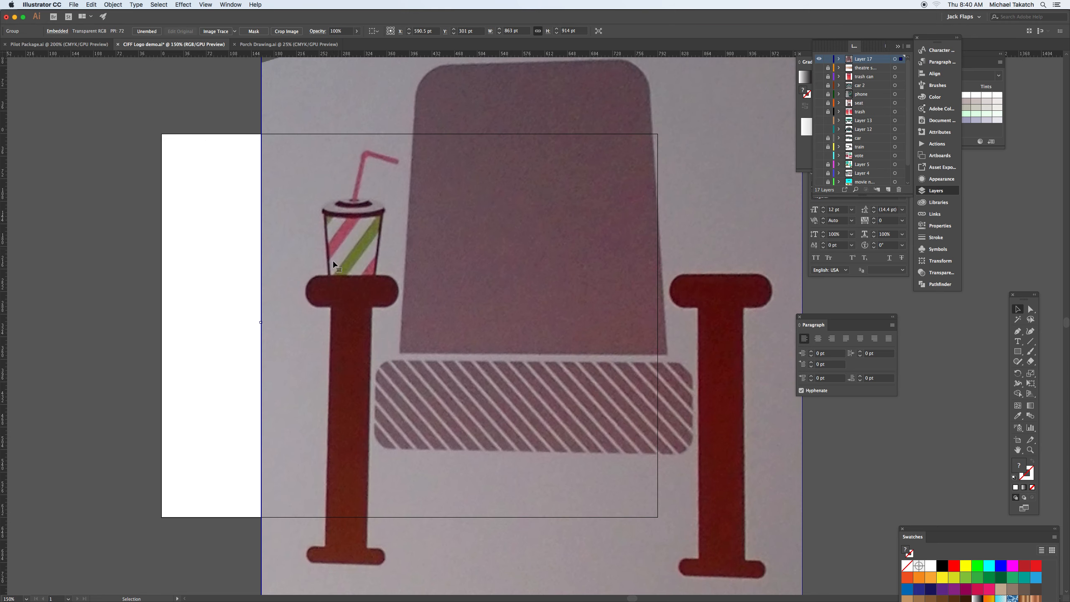
# Scale the single-seat image proportionally to about 449 by 476 pt and move it near the artboard's center
pyautogui.press('super+minus')
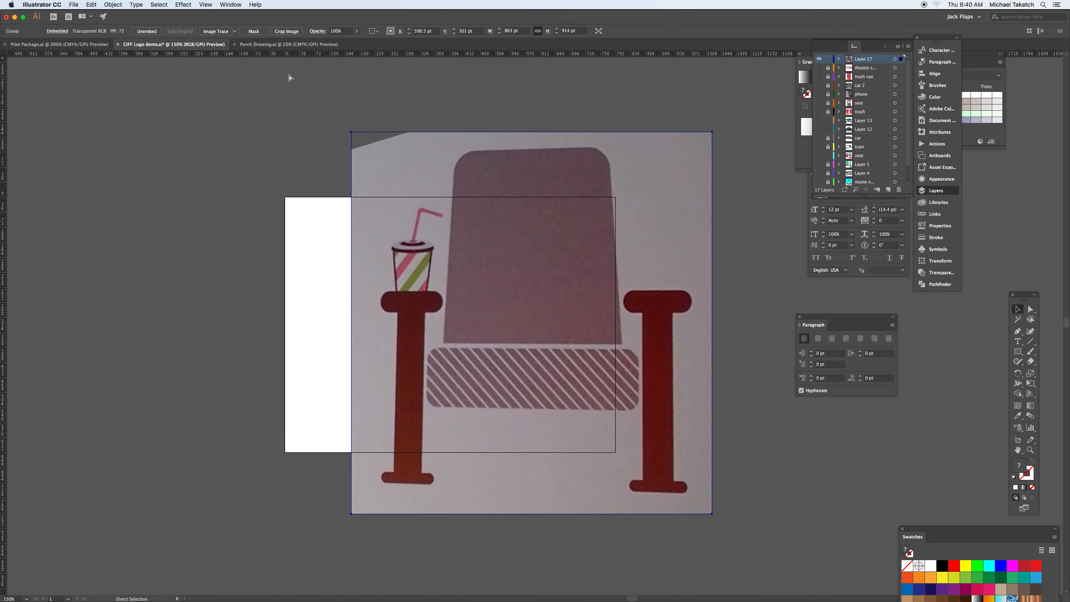
pyautogui.moveTo(352, 132); pyautogui.dragTo(437, 219)
pyautogui.moveTo(497, 245); pyautogui.dragTo(419, 246)
pyautogui.press('Return')
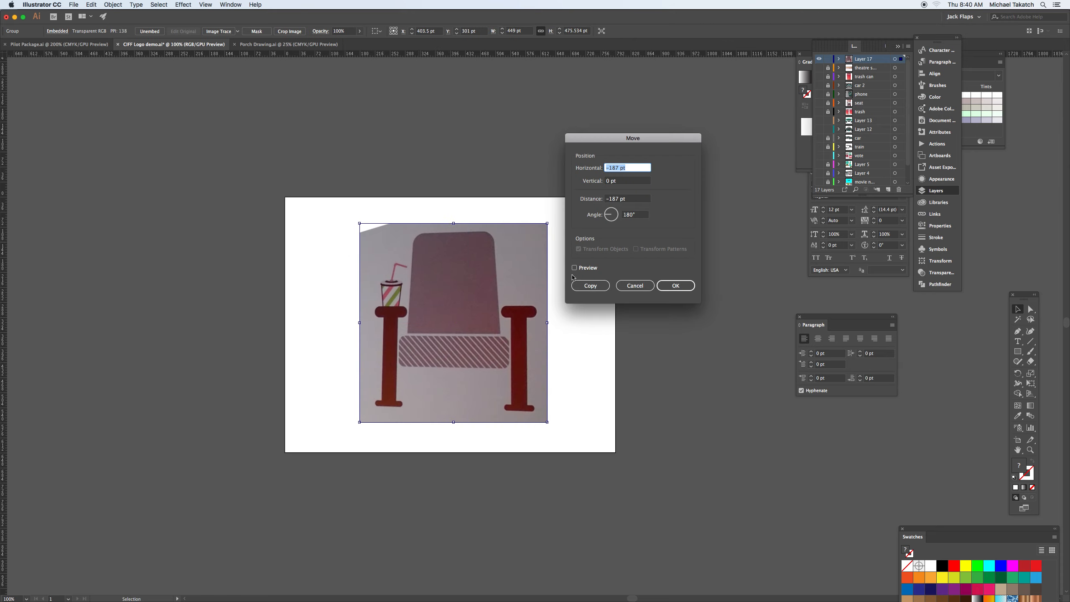
pyautogui.click(636, 286)
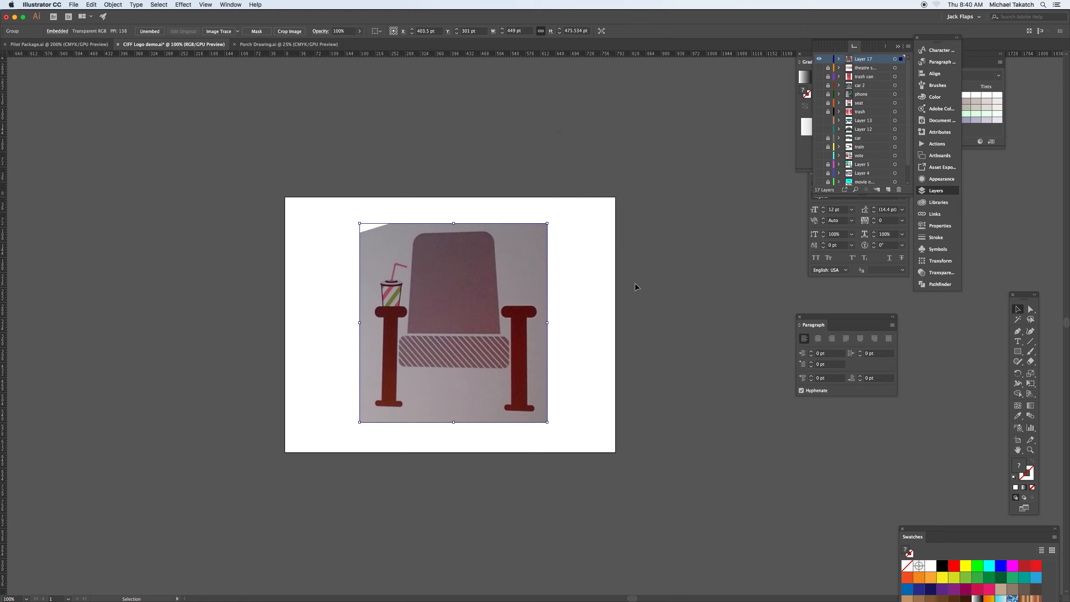
# Lock and hide Layer 17 containing the single-seat picture
pyautogui.click(827, 59)
pyautogui.click(819, 59)
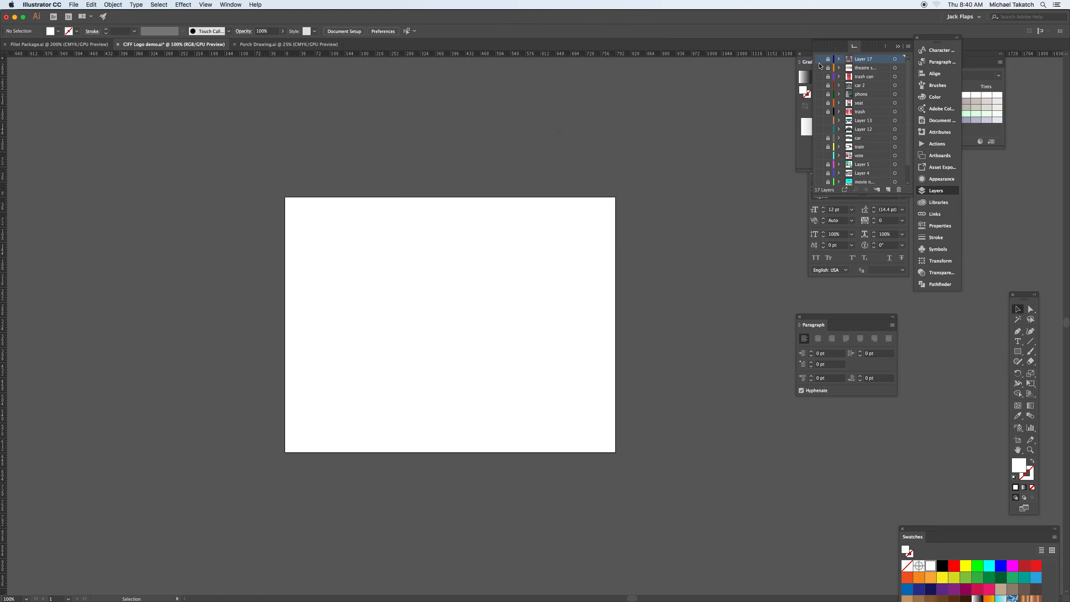
# Switch to Photoshop and copy the entire phone picture from Screen Shot 2019-04-08 at 3.02.06 PM.png
pyautogui.press('super+Tab')
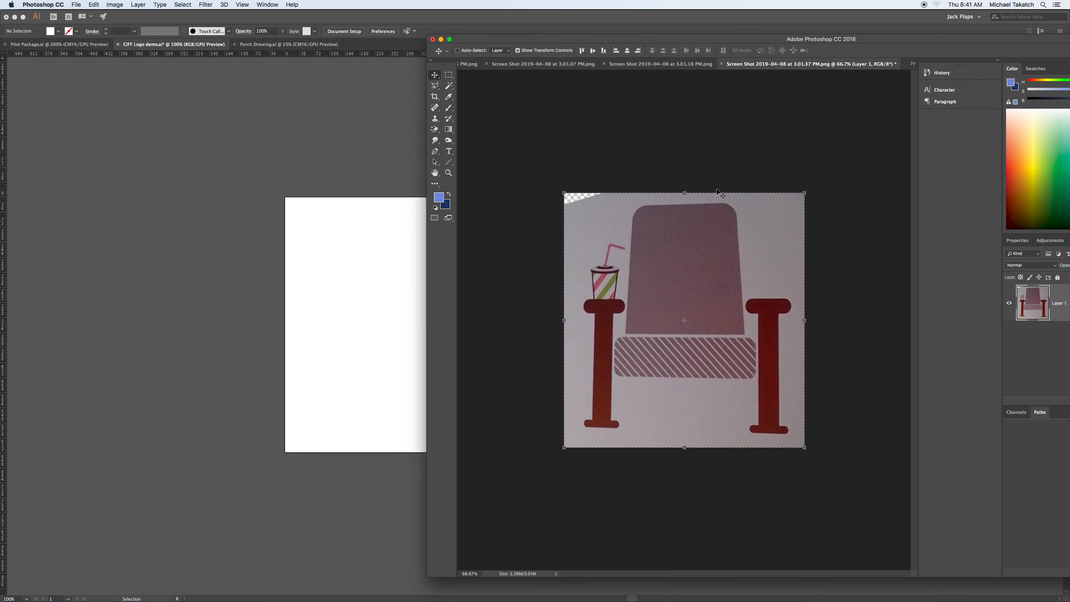
pyautogui.click(913, 63)
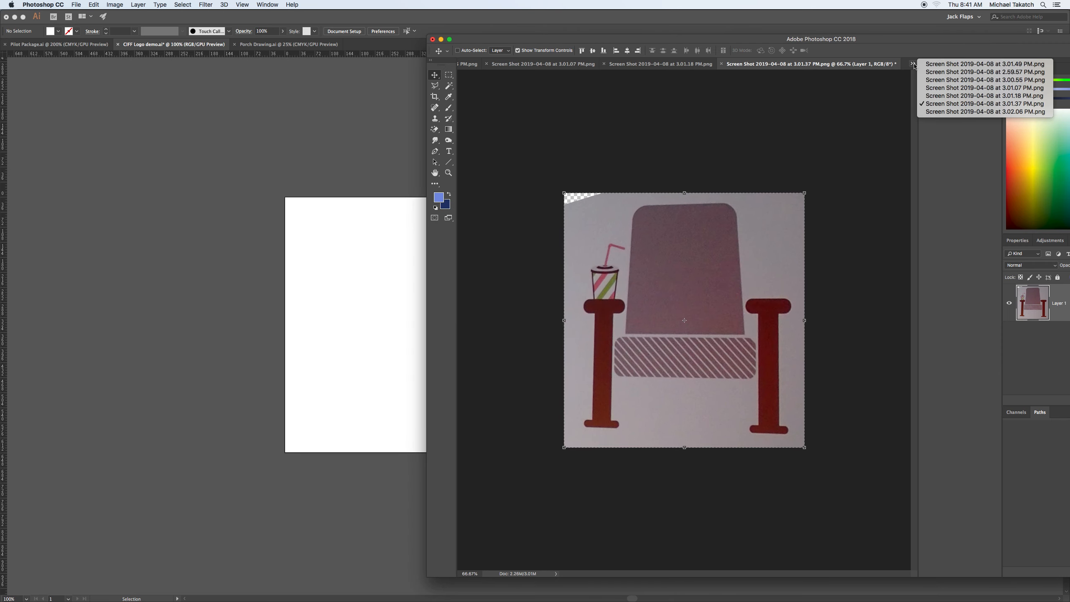
pyautogui.click(939, 112)
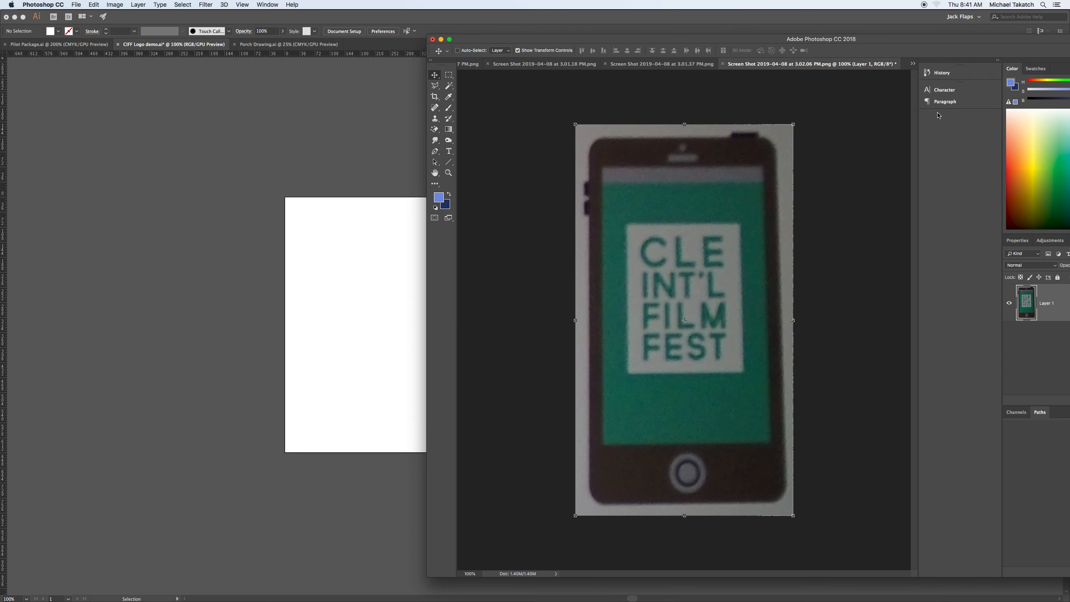
pyautogui.press('super+a')
# Return to Illustrator, add a new top layer named phone, and paste the copied phone picture onto it
pyautogui.click(414, 158)
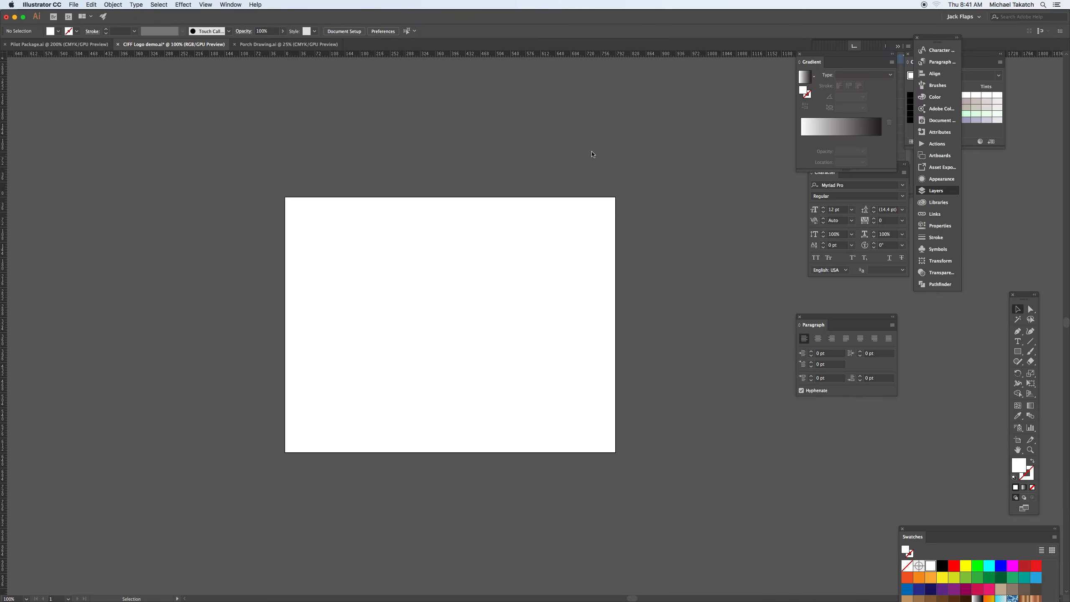
pyautogui.click(936, 191)
pyautogui.click(889, 190)
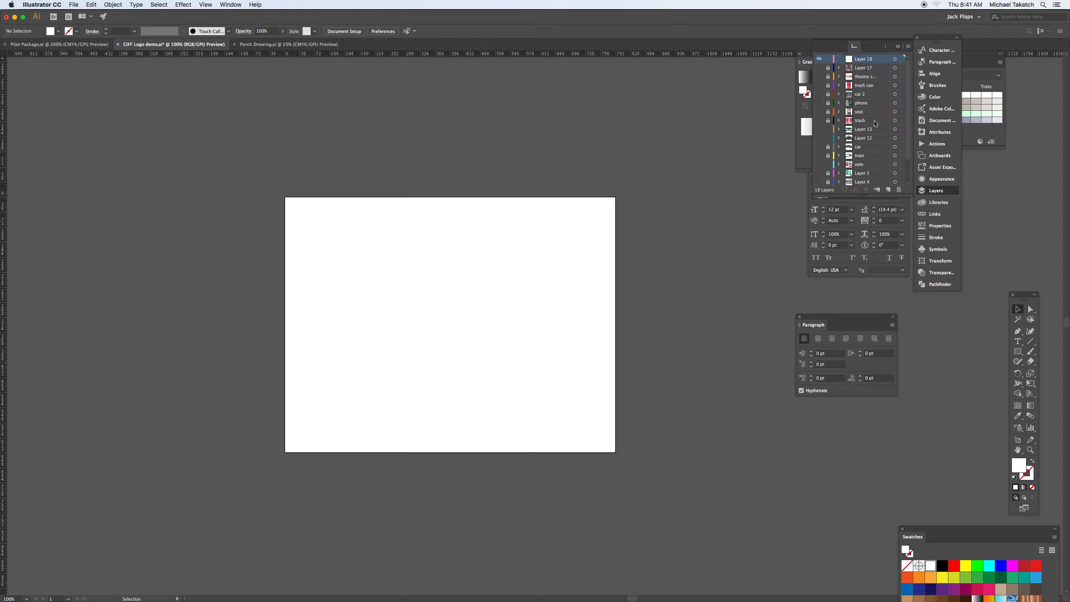
pyautogui.doubleClick(865, 62)
pyautogui.write('phone')
pyautogui.press('Return')
pyautogui.press('super+v')
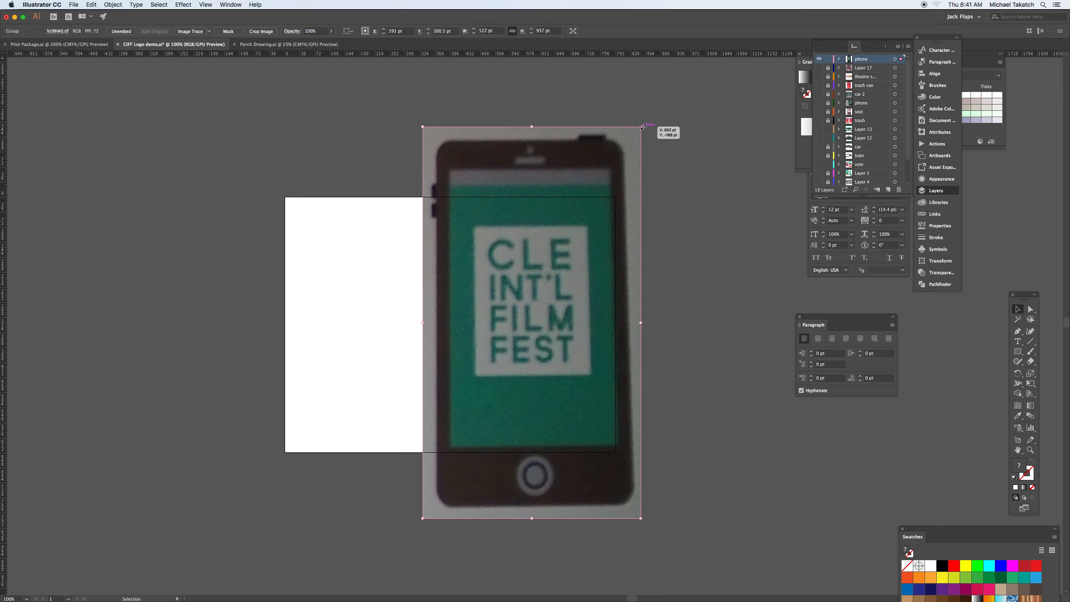
# Scale the phone picture proportionally to about 312 by 560 pt and move it near the artboard's center
pyautogui.moveTo(640, 127); pyautogui.dragTo(498, 219)
pyautogui.press('Return')
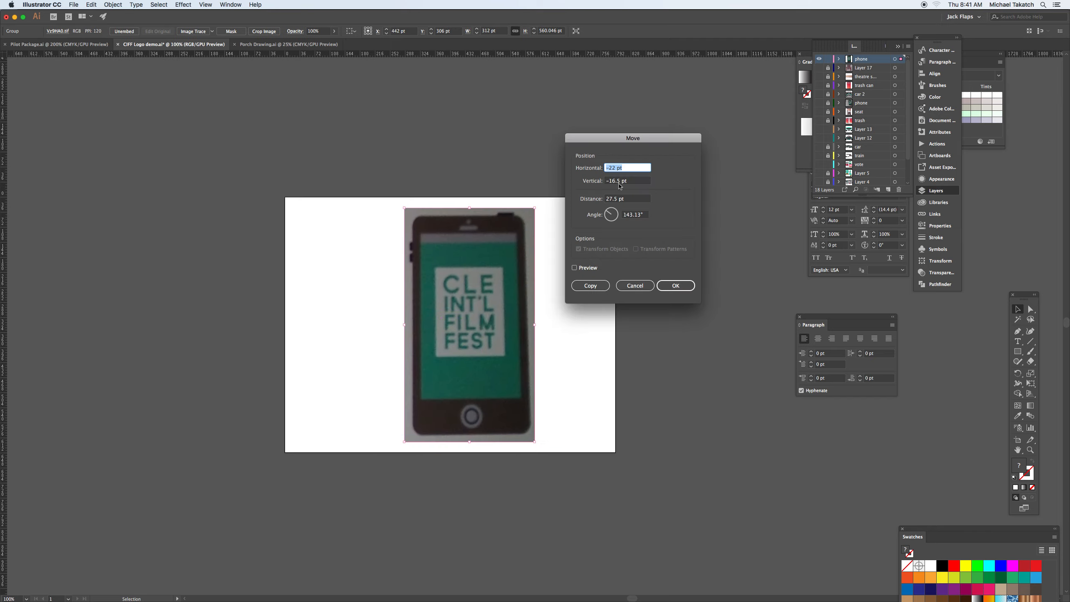
pyautogui.click(640, 285)
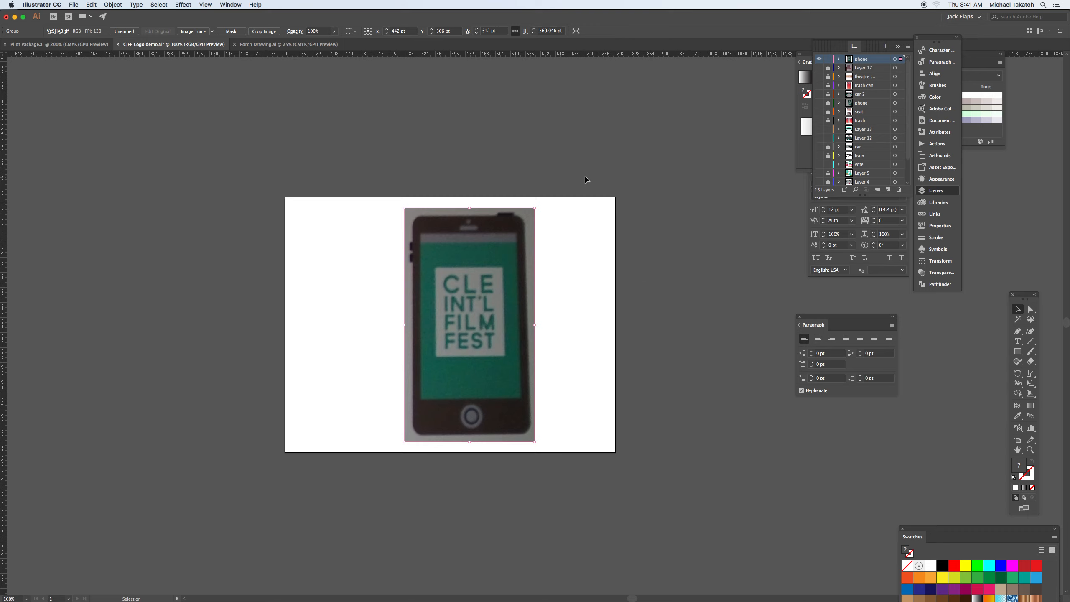
pyautogui.press('super+equal')
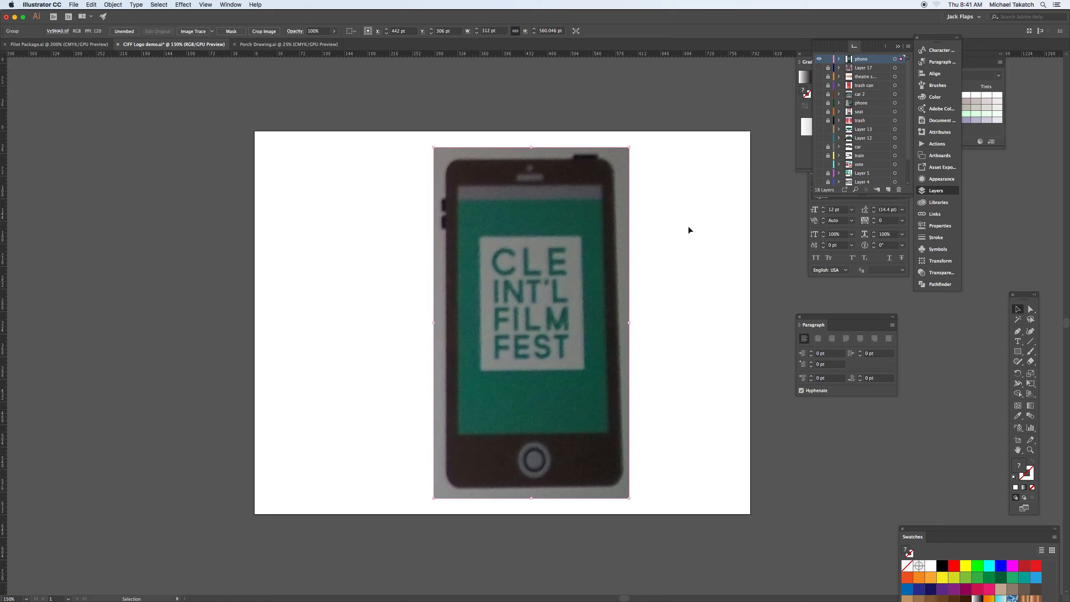
# Hide the new phone layer and briefly show the theatre seat-row and trash can layers to check their pictures
pyautogui.click(820, 59)
pyautogui.click(819, 76)
pyautogui.click(818, 76)
pyautogui.click(818, 78)
pyautogui.click(818, 77)
pyautogui.click(819, 85)
pyautogui.click(818, 85)
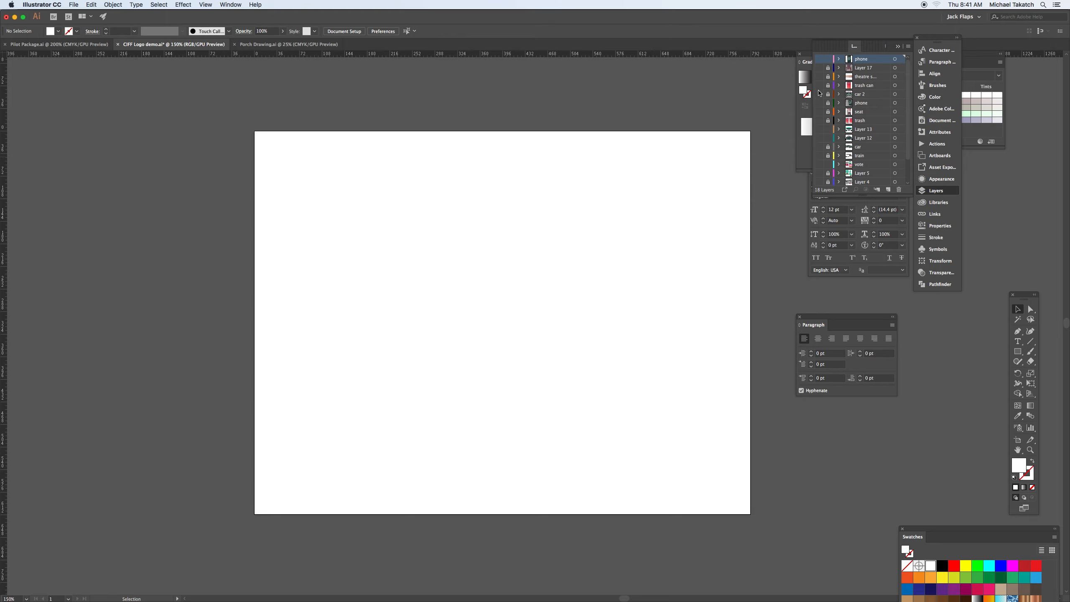
# Show the car 2 layer with the green car picture on the artboard
pyautogui.click(818, 94)
pyautogui.click(819, 94)
pyautogui.click(819, 94)
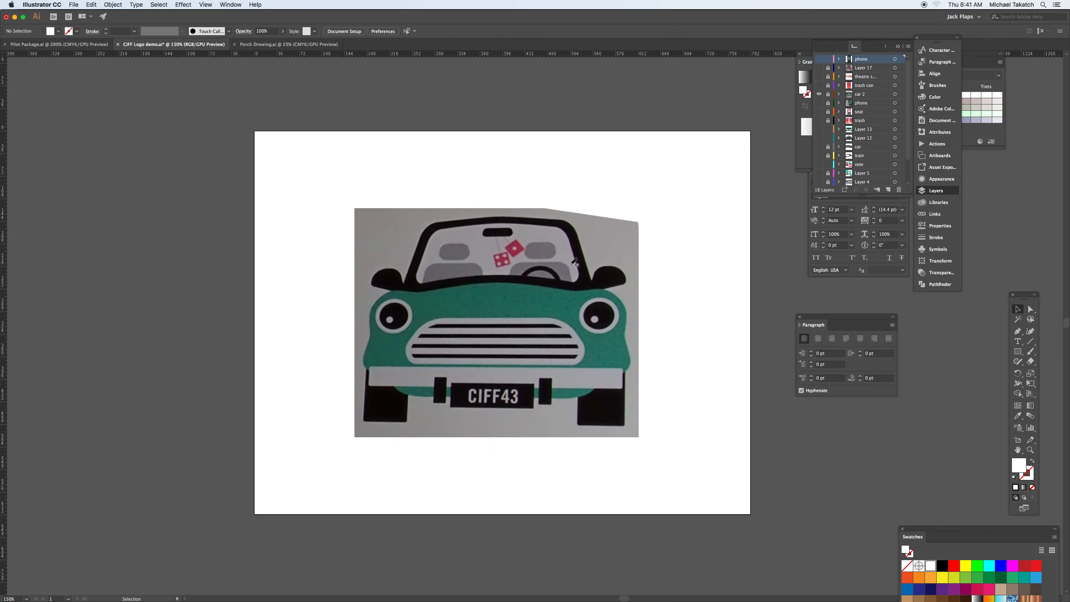